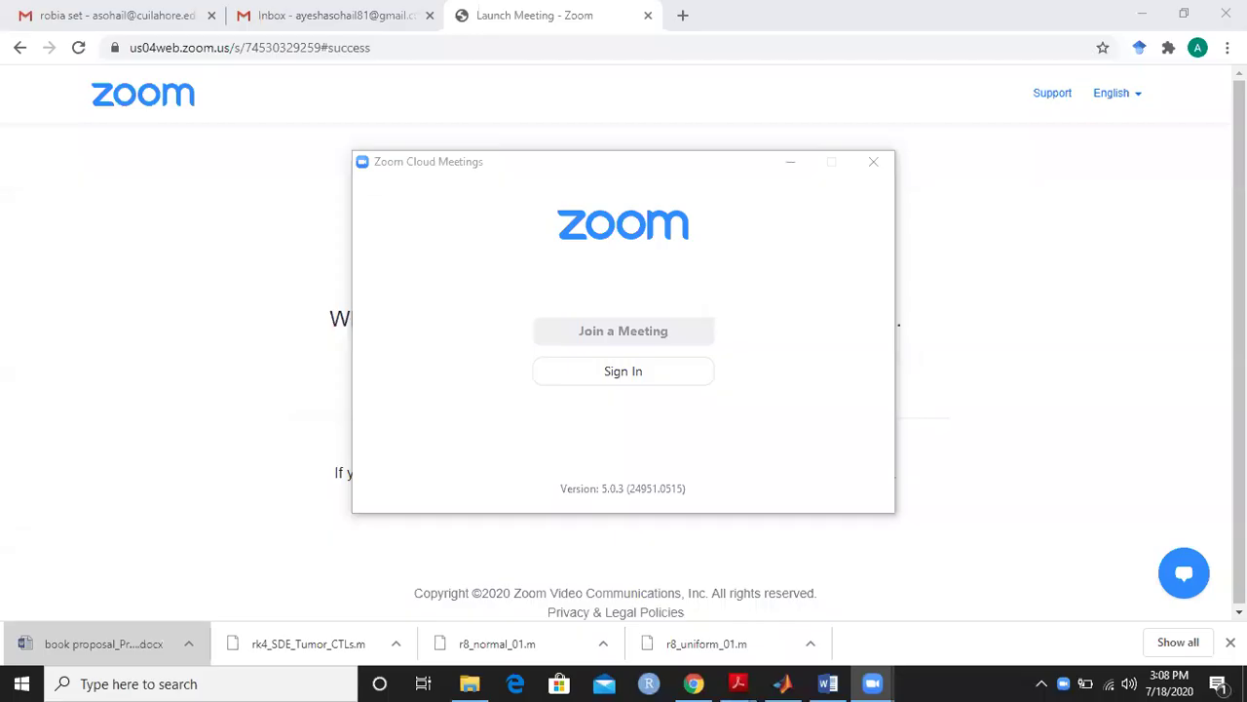
Switch from Zoom to the MATLAB interior-point linear program example script
click(783, 683)
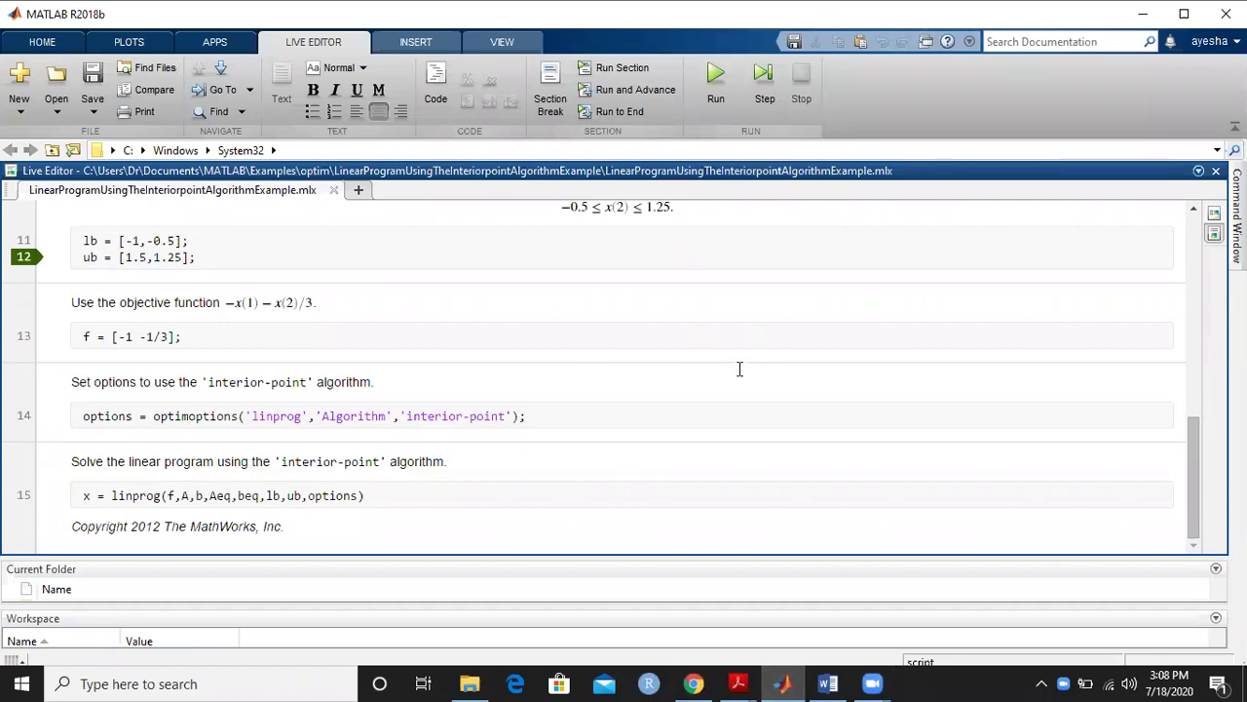
drag(1196, 526, 1195, 273)
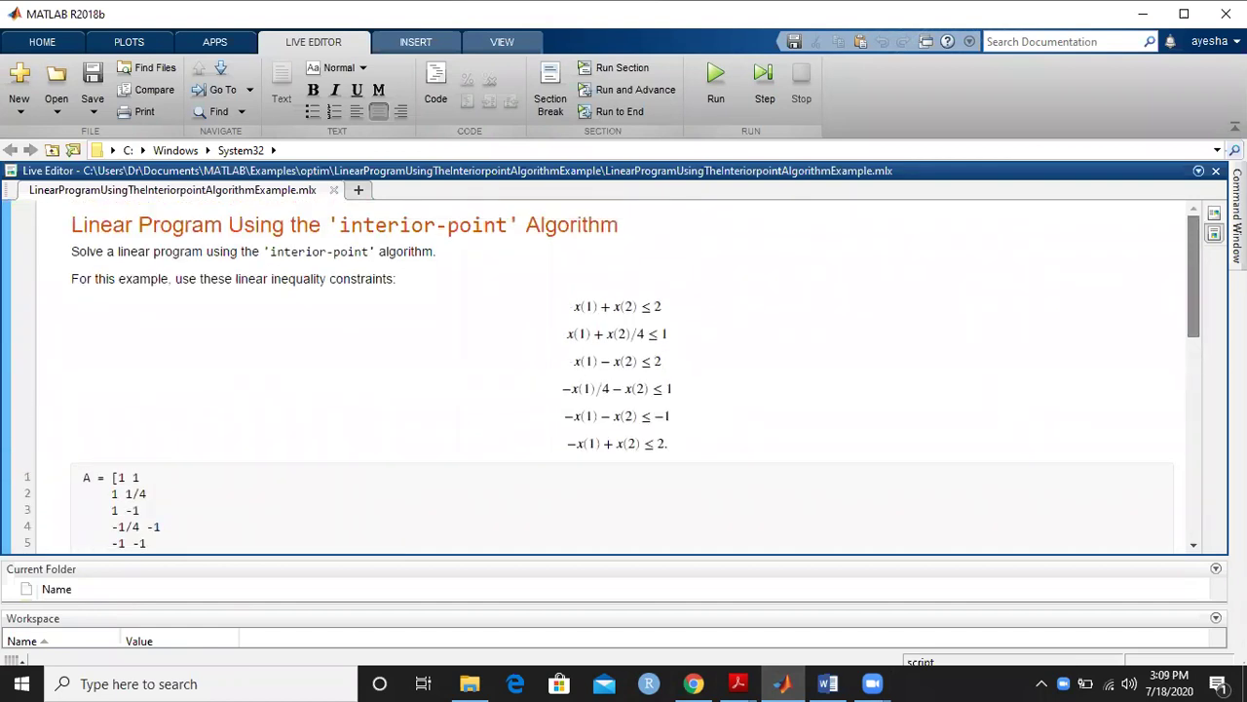
scroll(1215, 346, down, 1)
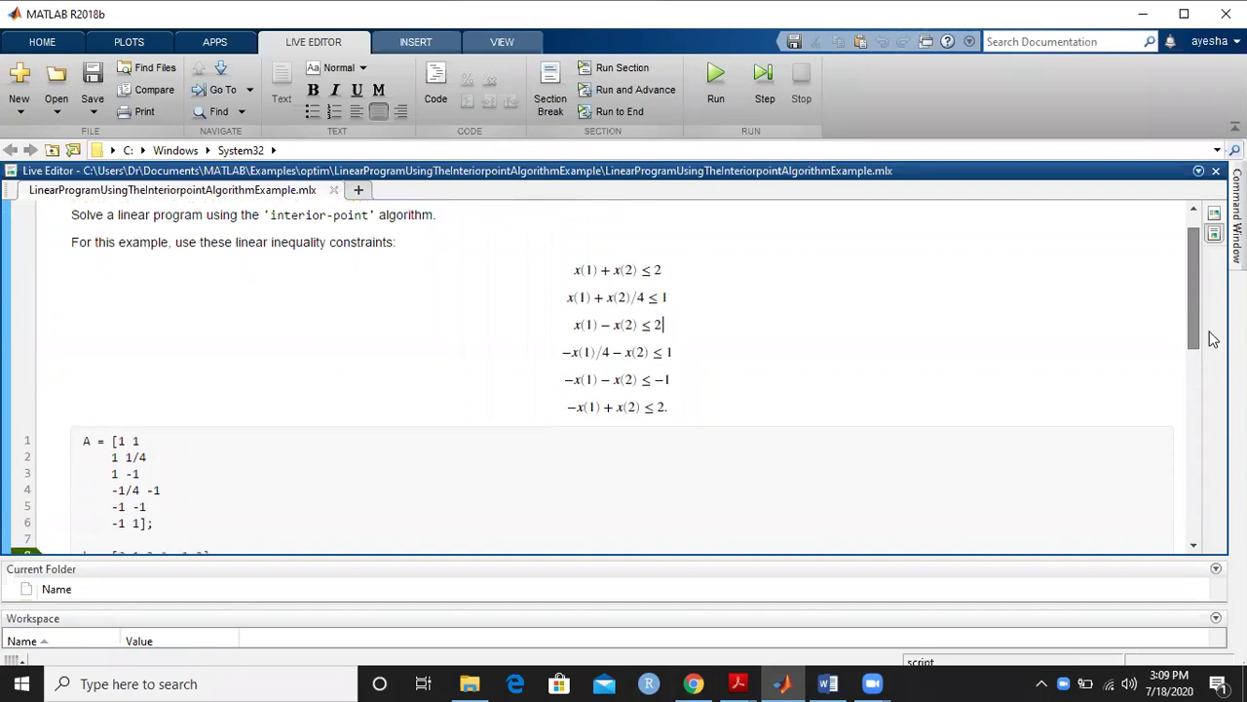
scroll(1216, 346, down, 3)
scroll(878, 361, up, 1)
scroll(617, 374, up, 1)
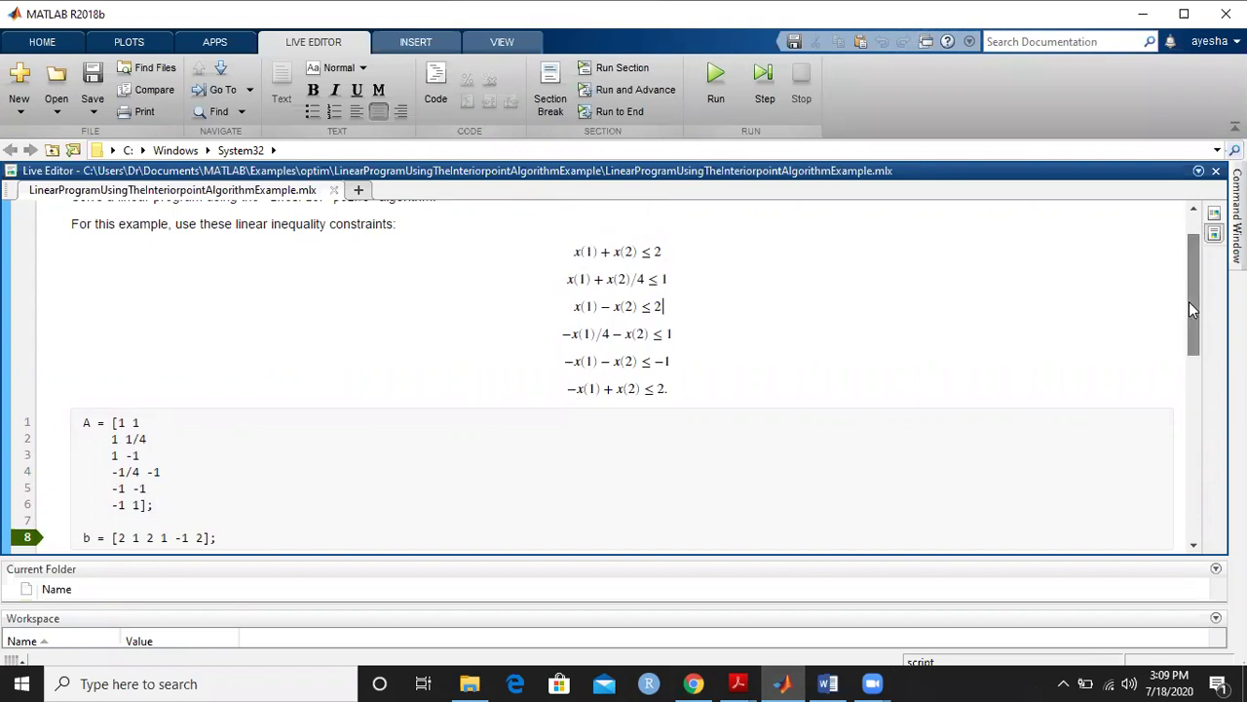
drag(1189, 301, 1195, 265)
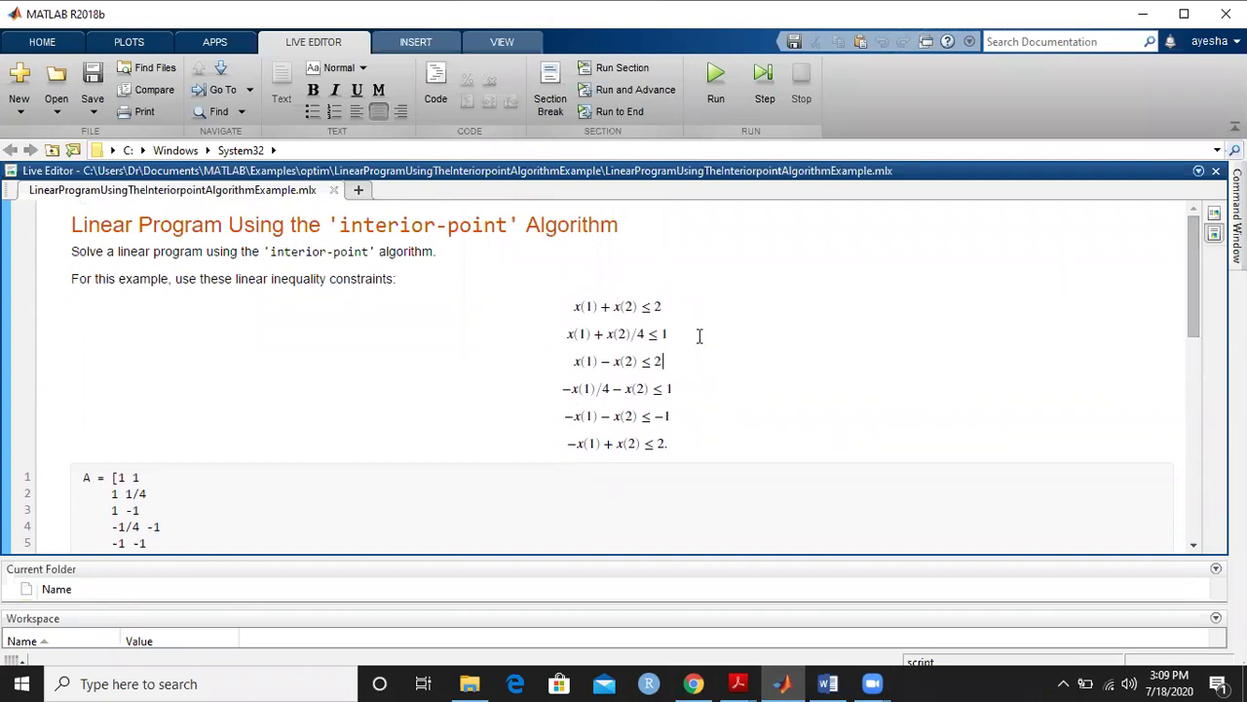
click(738, 374)
drag(1191, 300, 1188, 384)
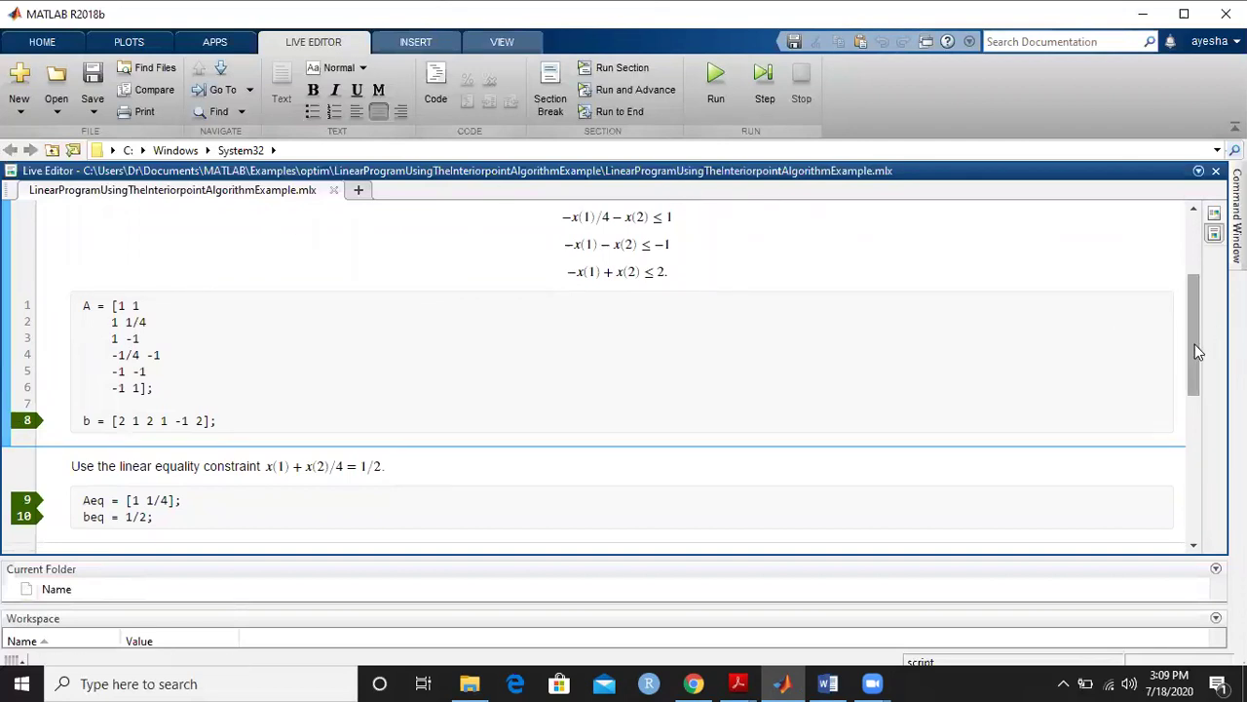
drag(1198, 351, 1204, 287)
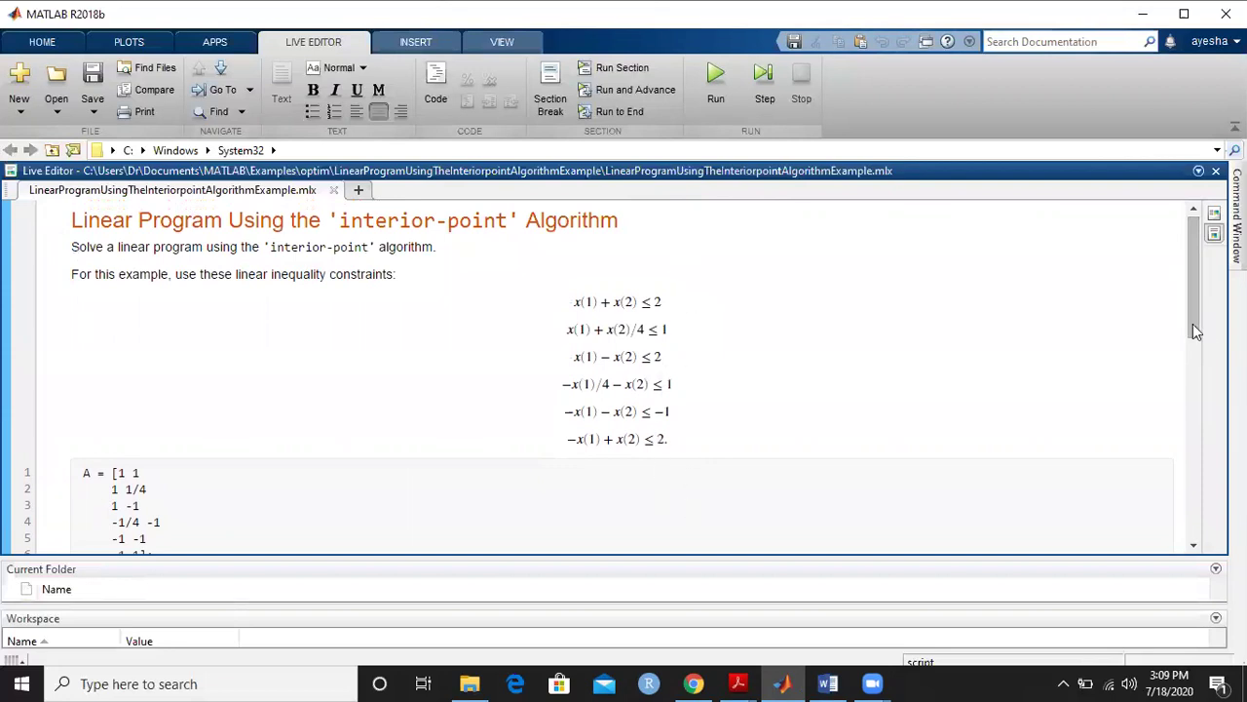
drag(1197, 329, 1200, 409)
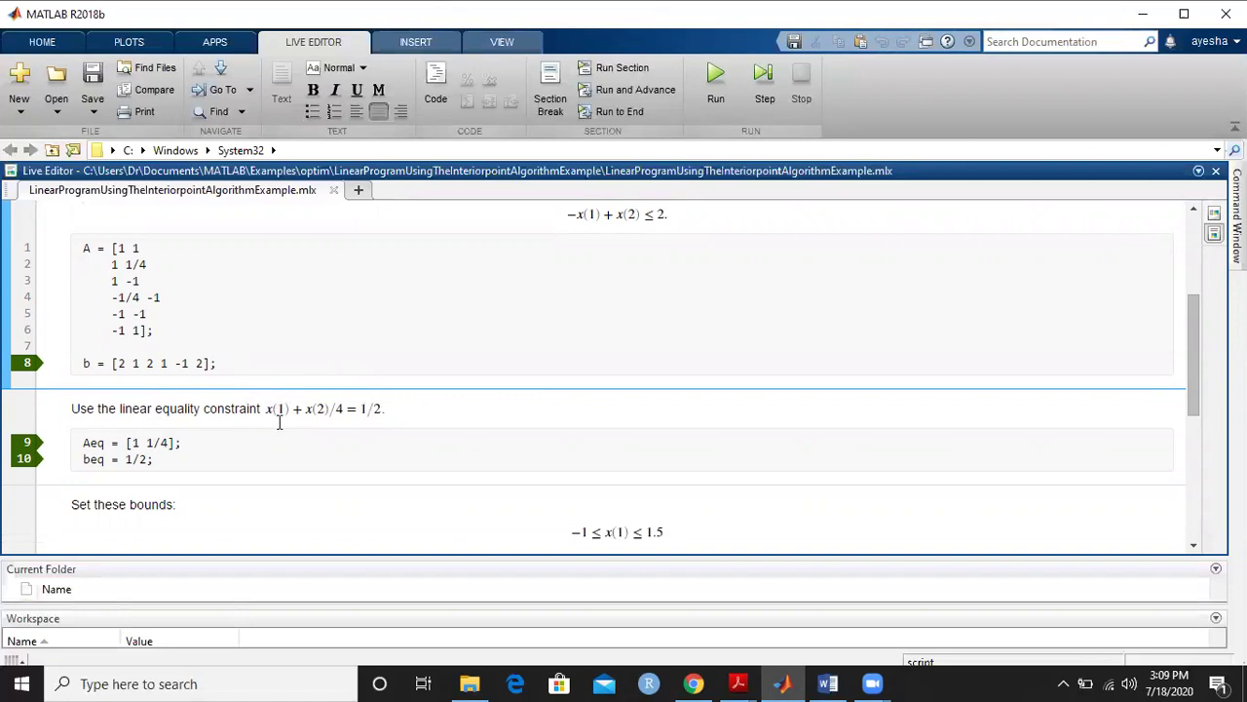
click(345, 408)
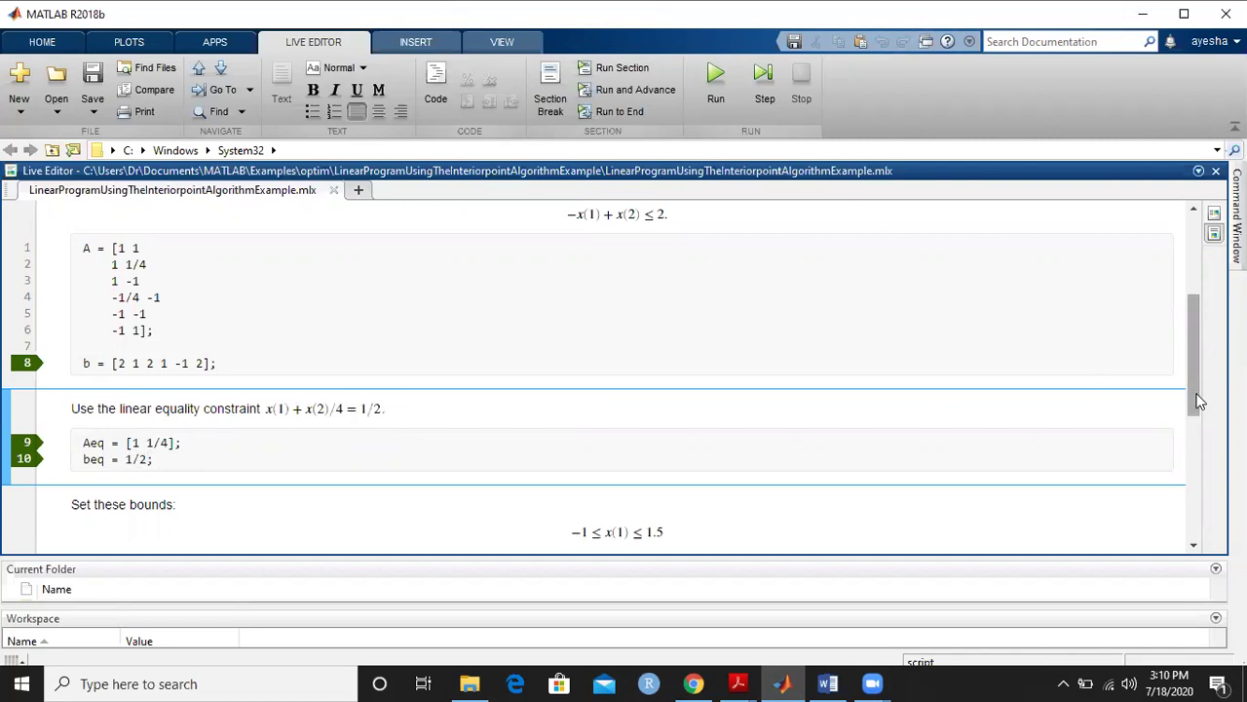
drag(1187, 395, 1189, 454)
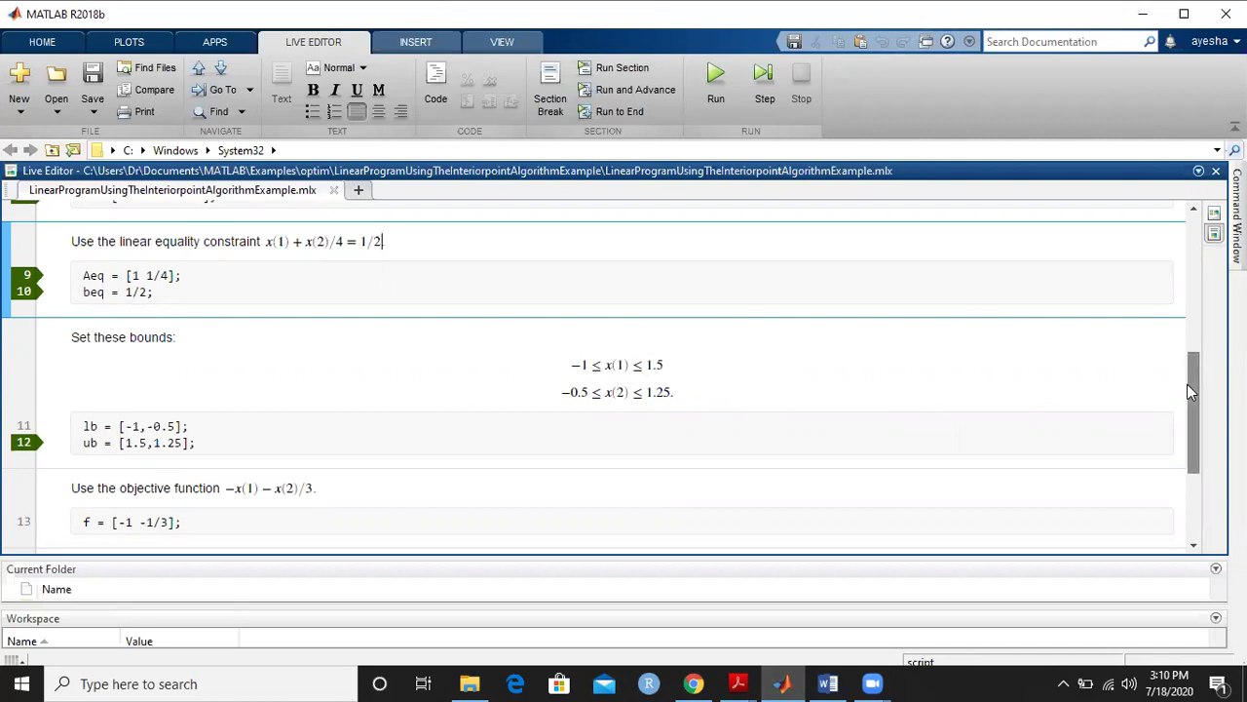
mouse_move(1189, 390)
mouse_down()
mouse_move(1189, 268)
mouse_move(1179, 390)
mouse_up()
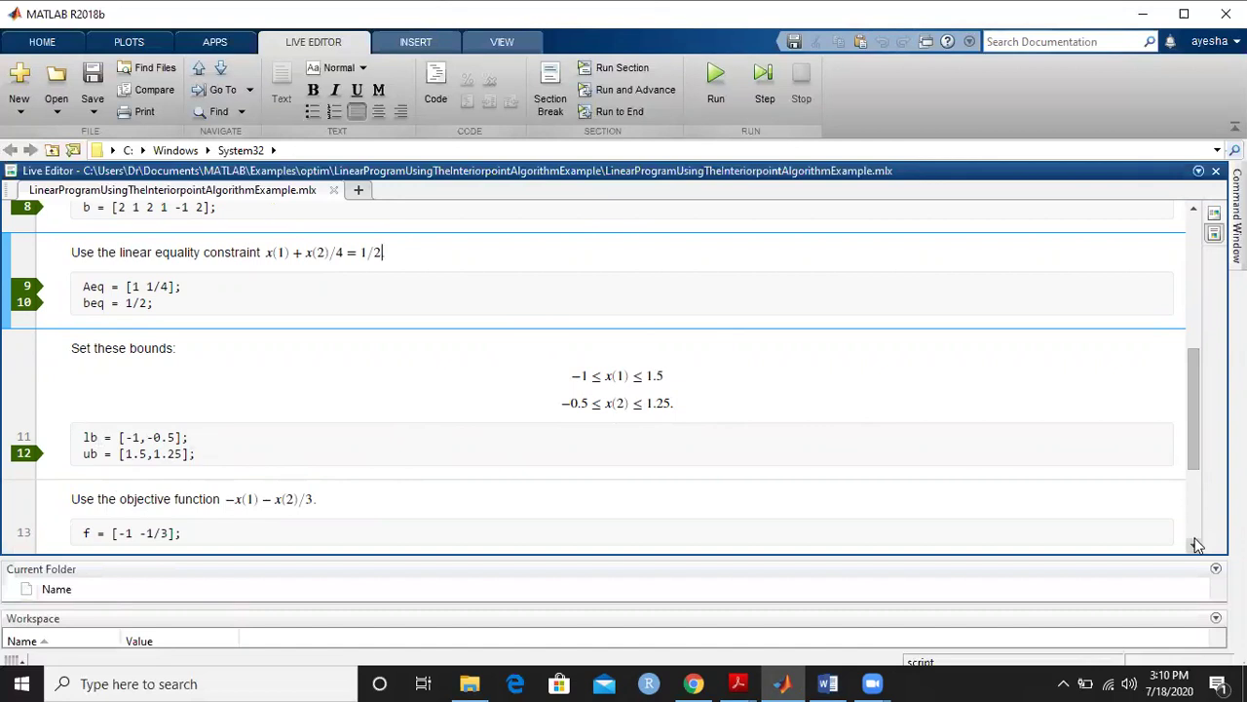
scroll(1198, 544, down, 5)
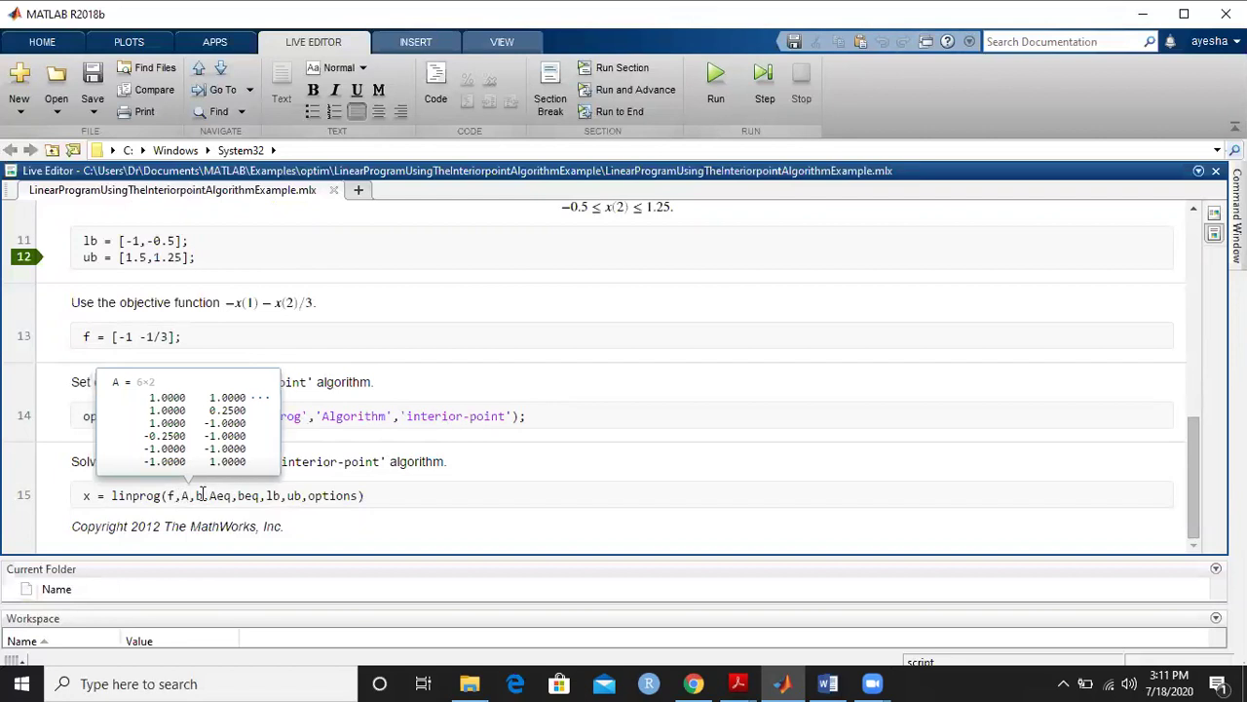
mouse_move(199, 495)
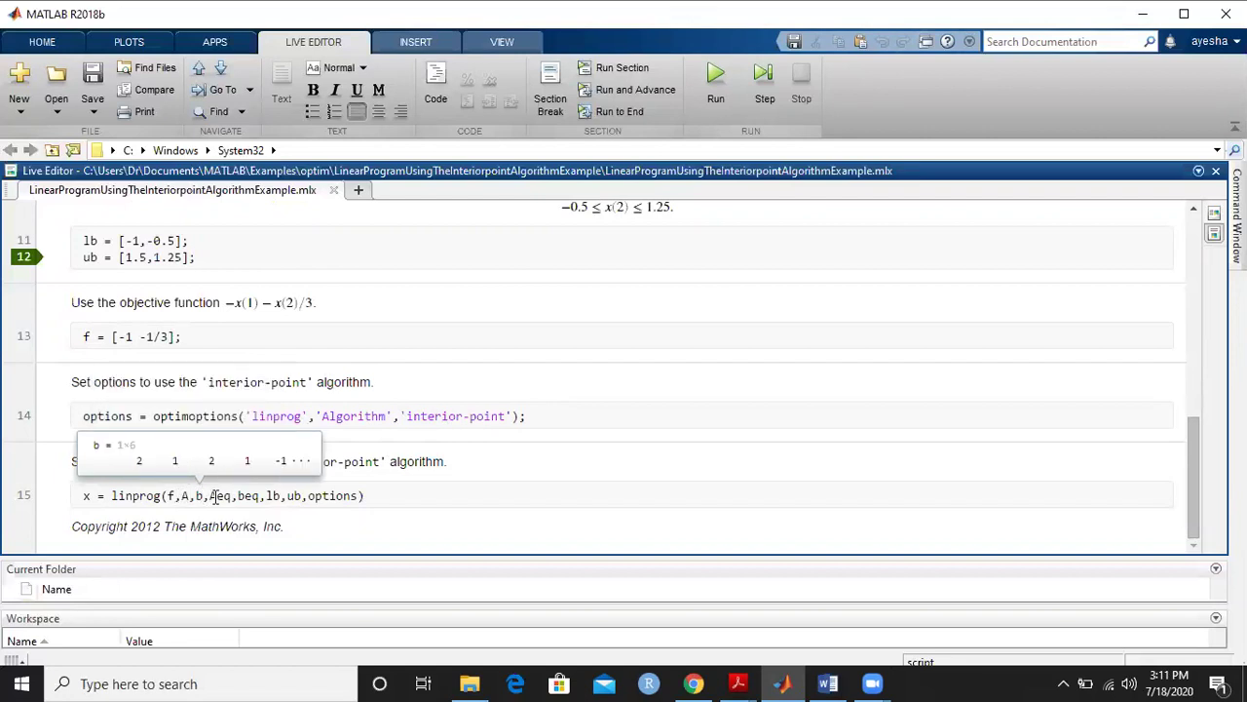
click(221, 495)
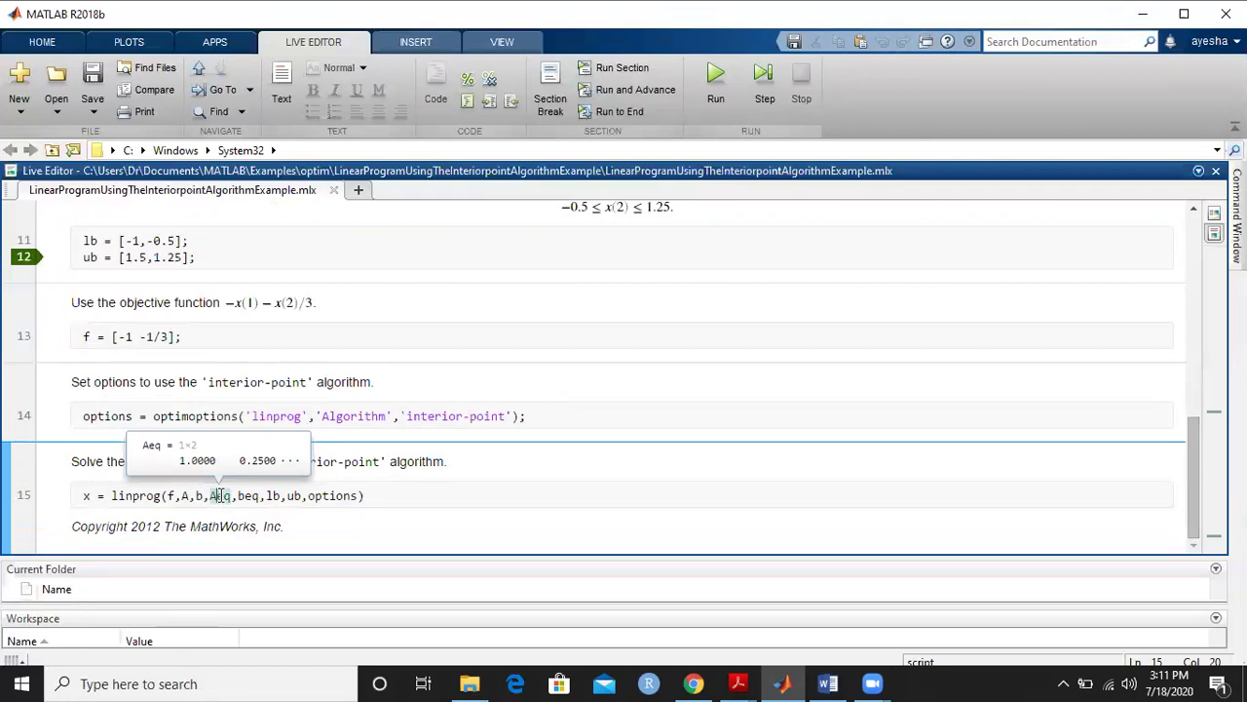
click(248, 497)
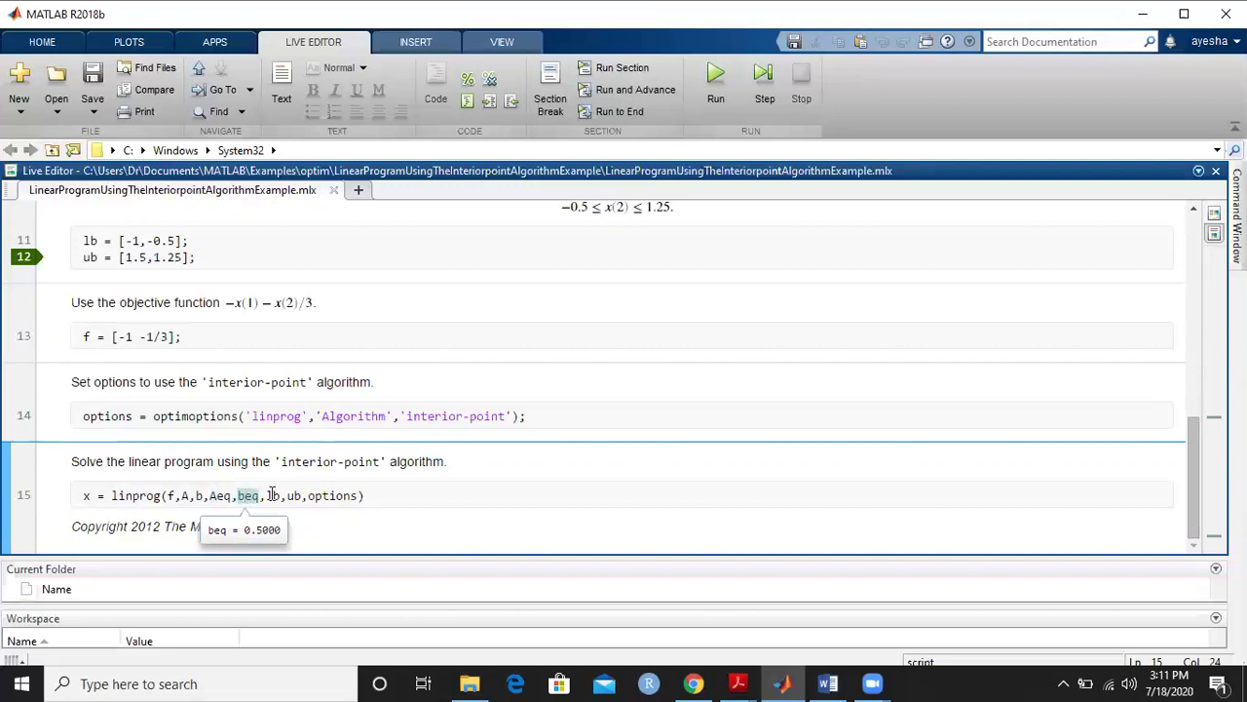
click(272, 495)
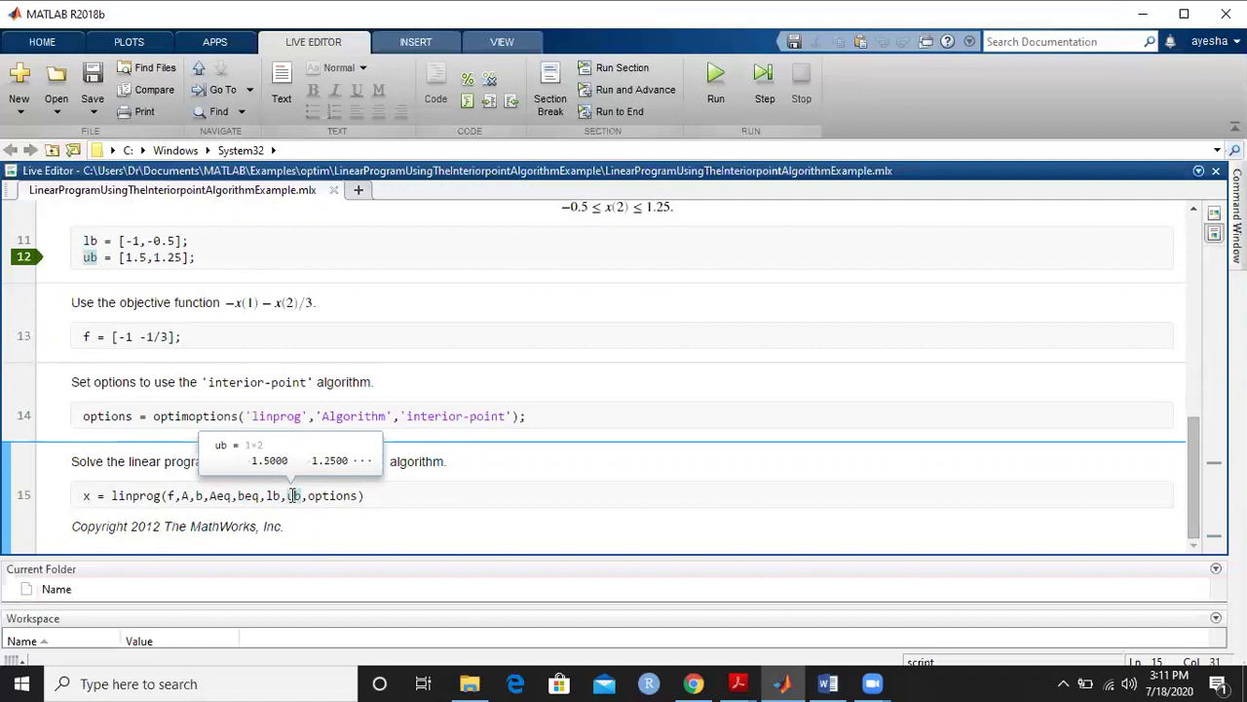
click(327, 496)
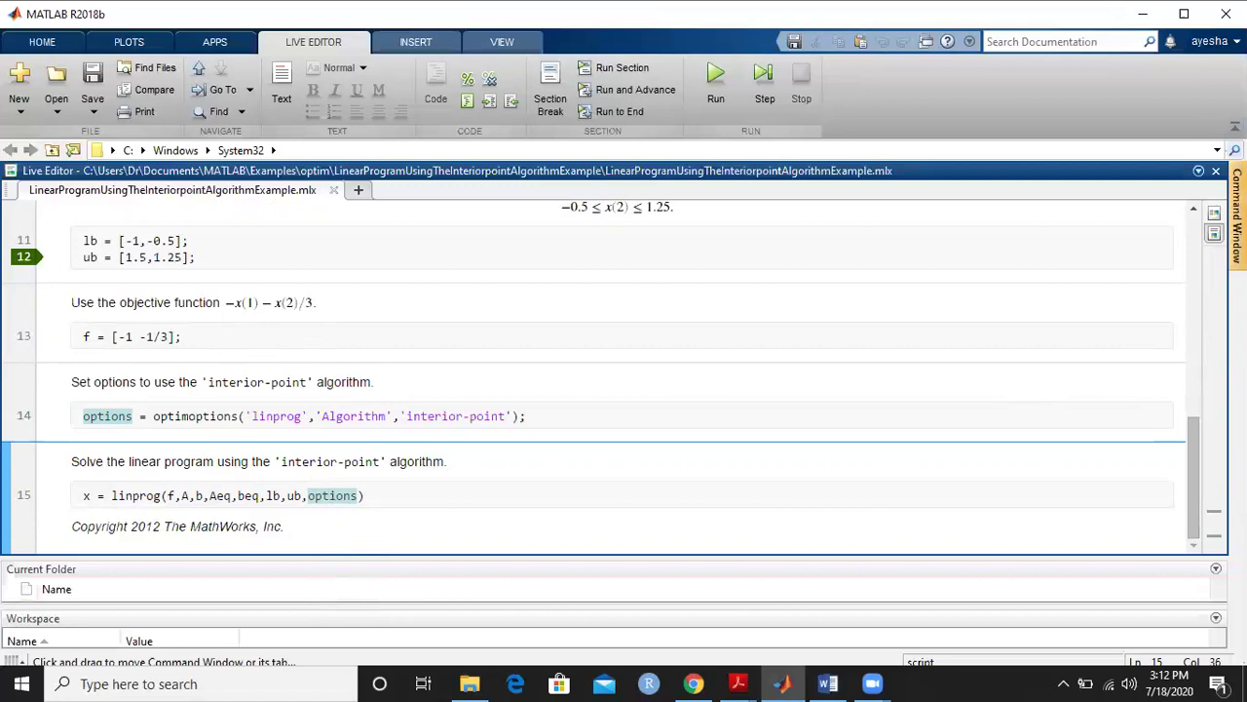
Start typing 'A = [1 1' at the Command Window prompt, then clear it
click(1235, 214)
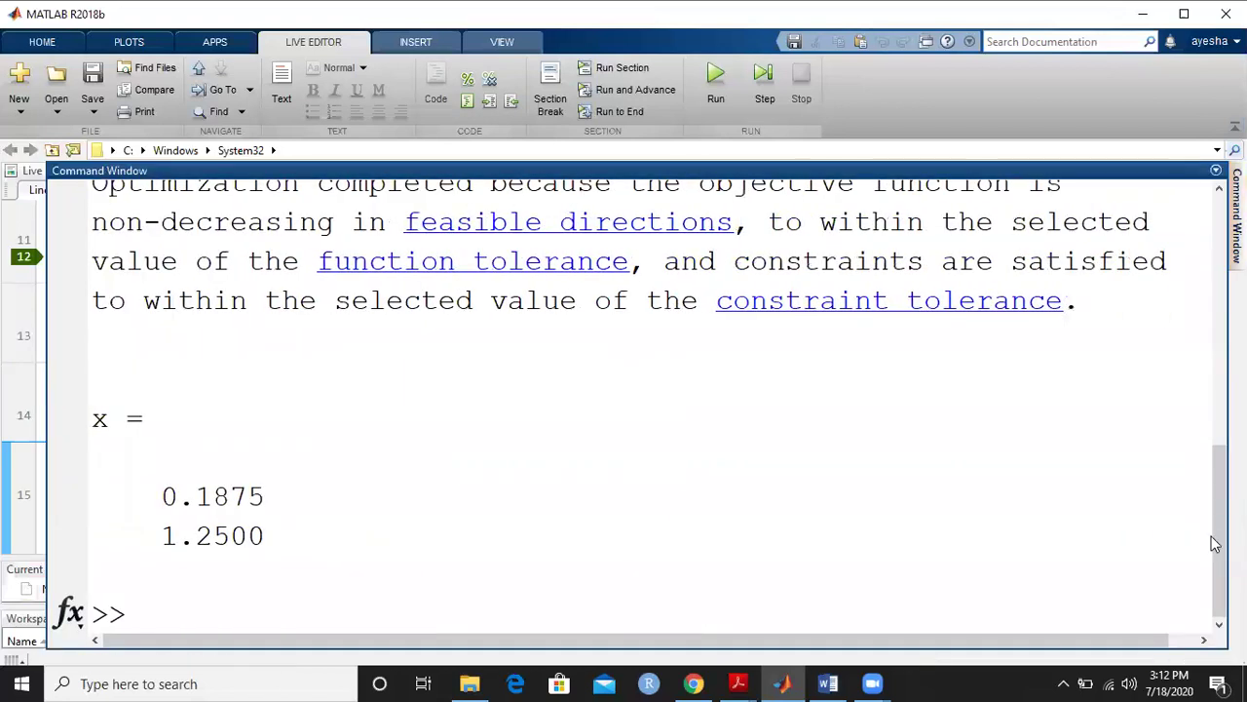
click(1197, 551)
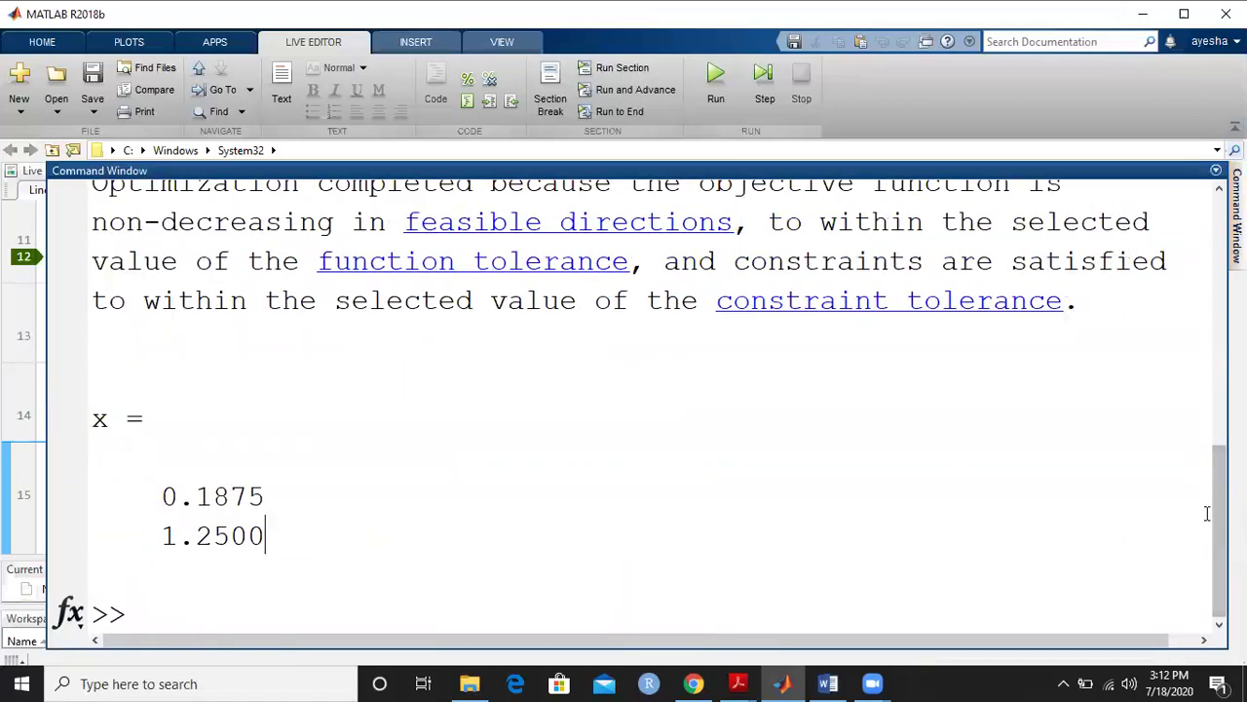
click(1029, 645)
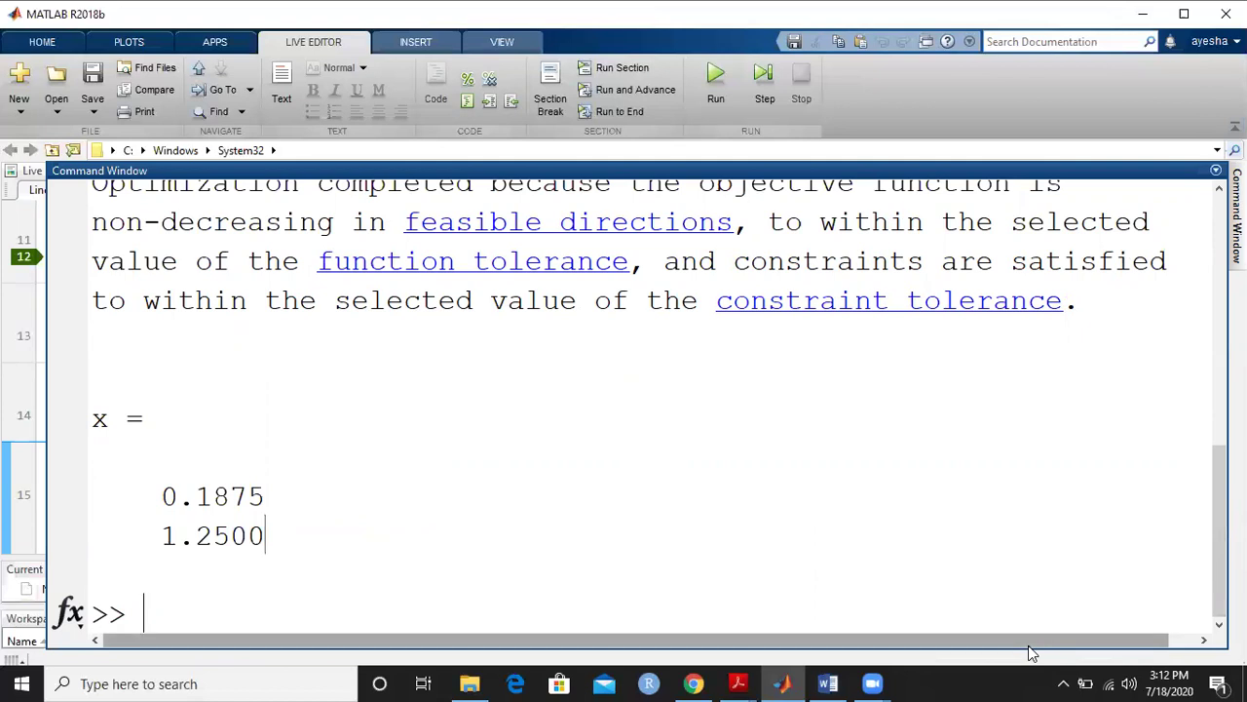
text(A)
text( = [1 1)
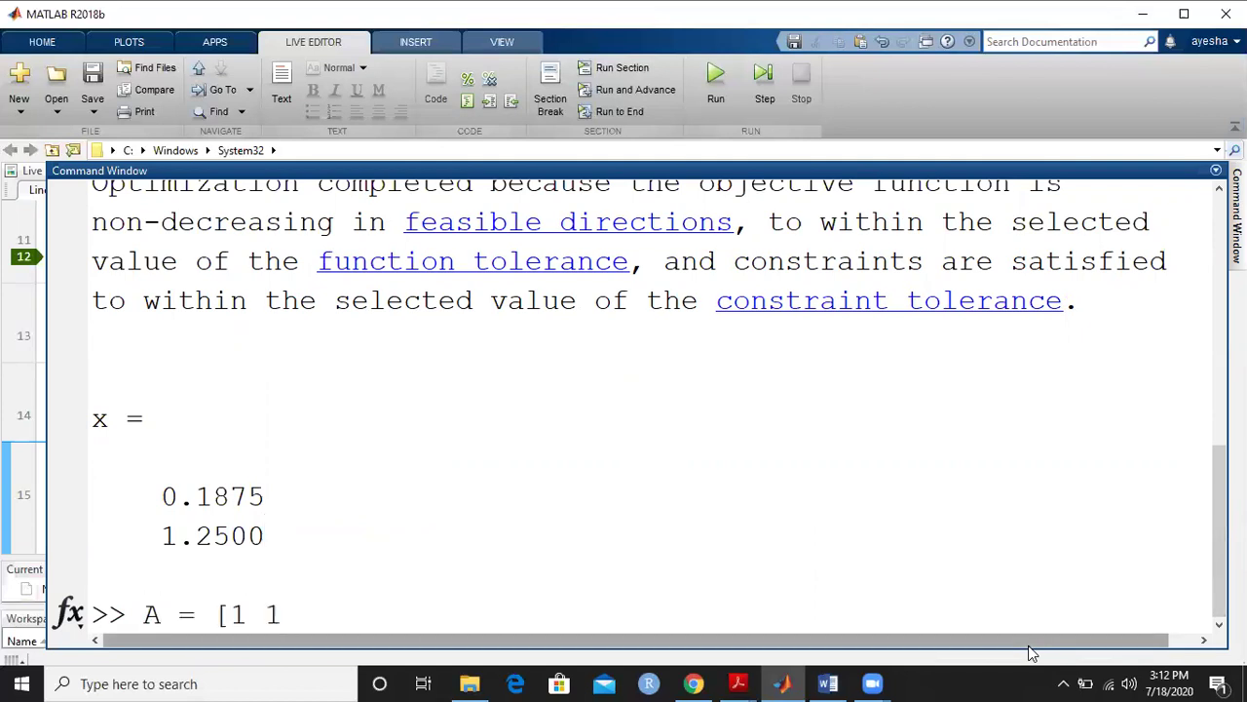
key(BackSpace)
key(BackSpace)
key(BackSpace)
key(BackSpace)
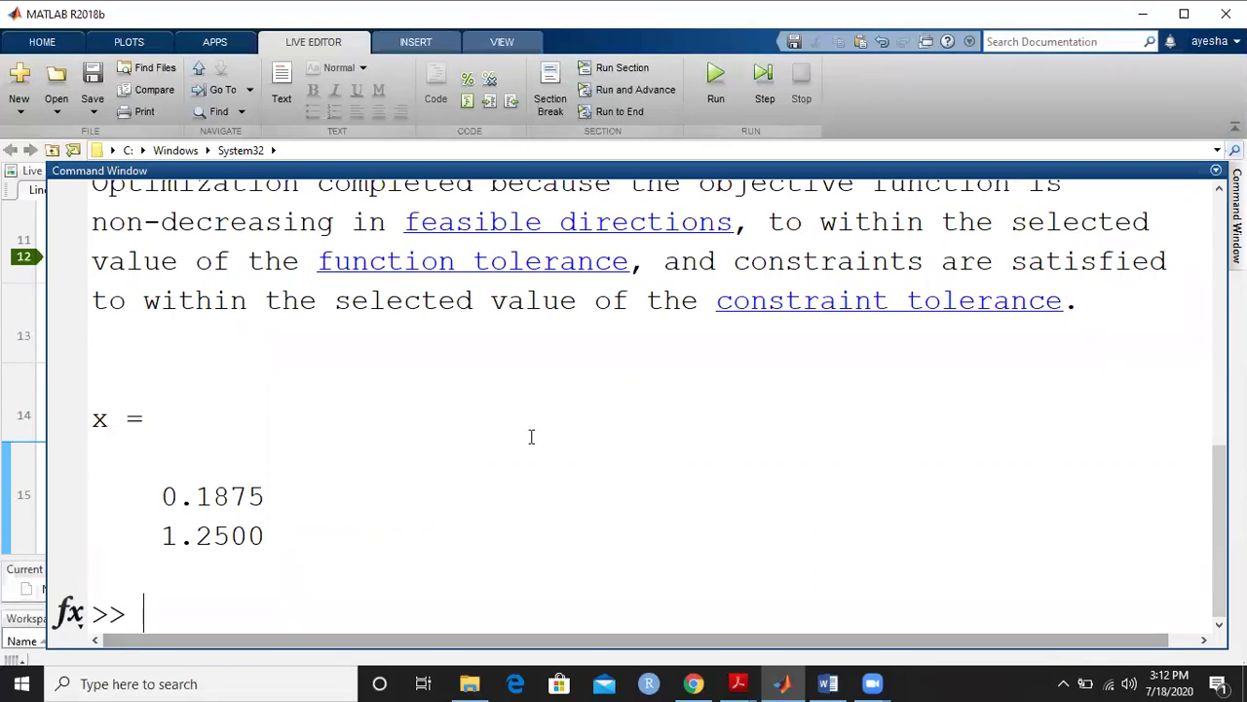
Copy script lines 1–8 defining A and b into the Command Window and run them
click(23, 341)
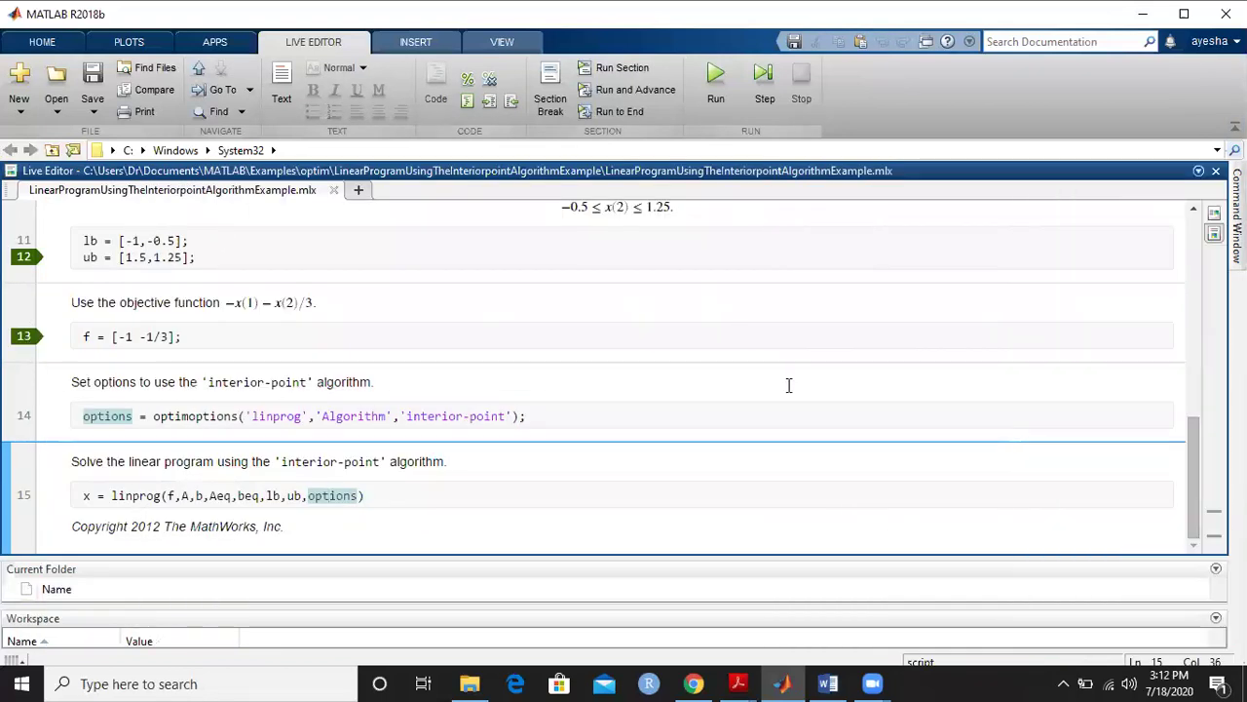
drag(1191, 499, 1216, 300)
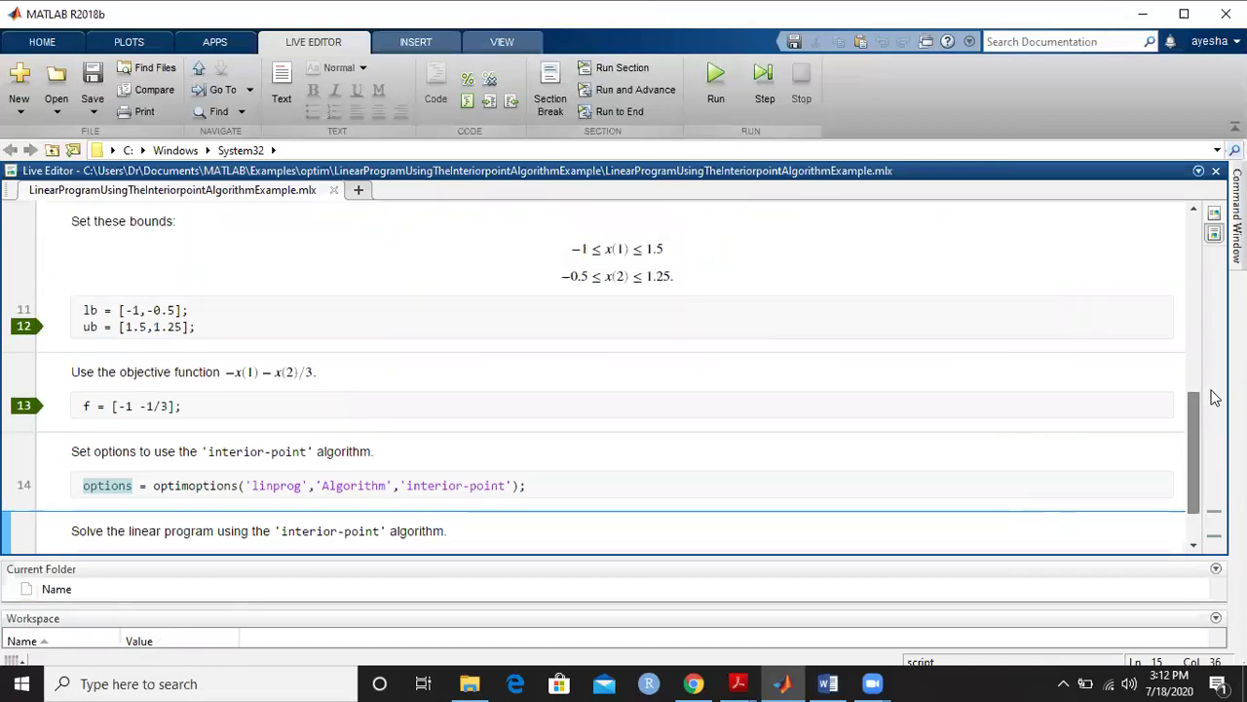
scroll(1194, 349, down, 3)
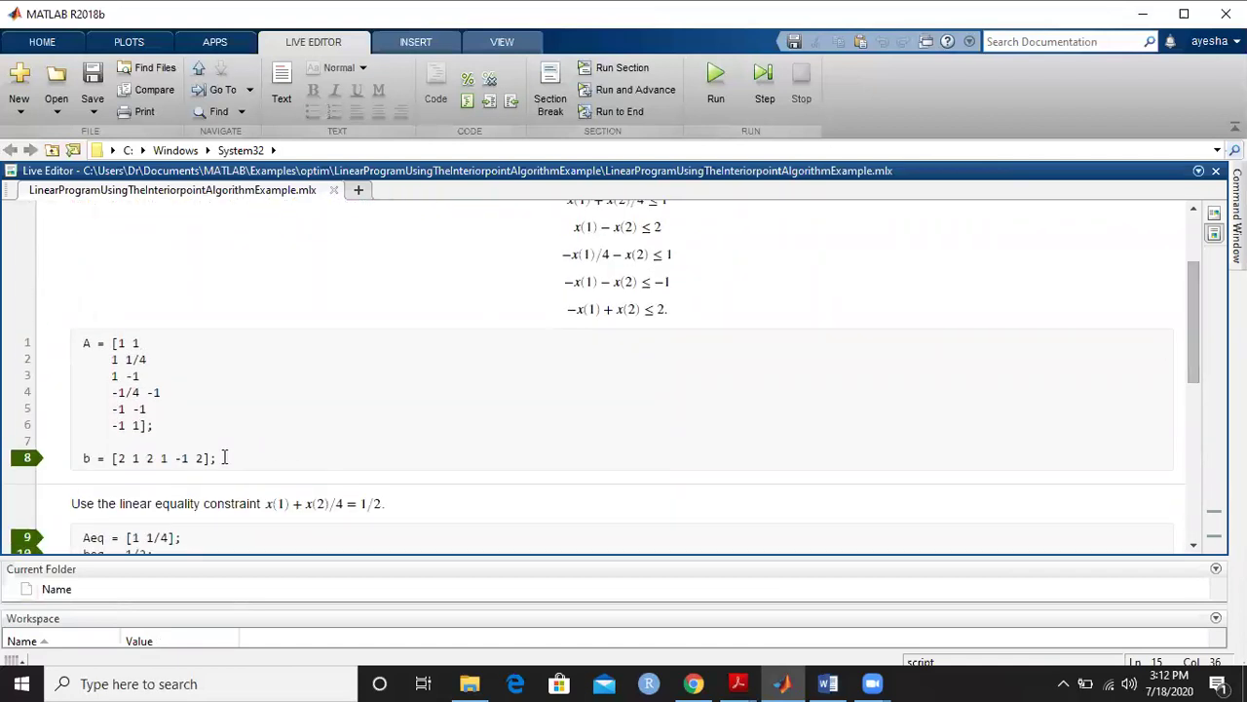
drag(224, 457, 83, 346)
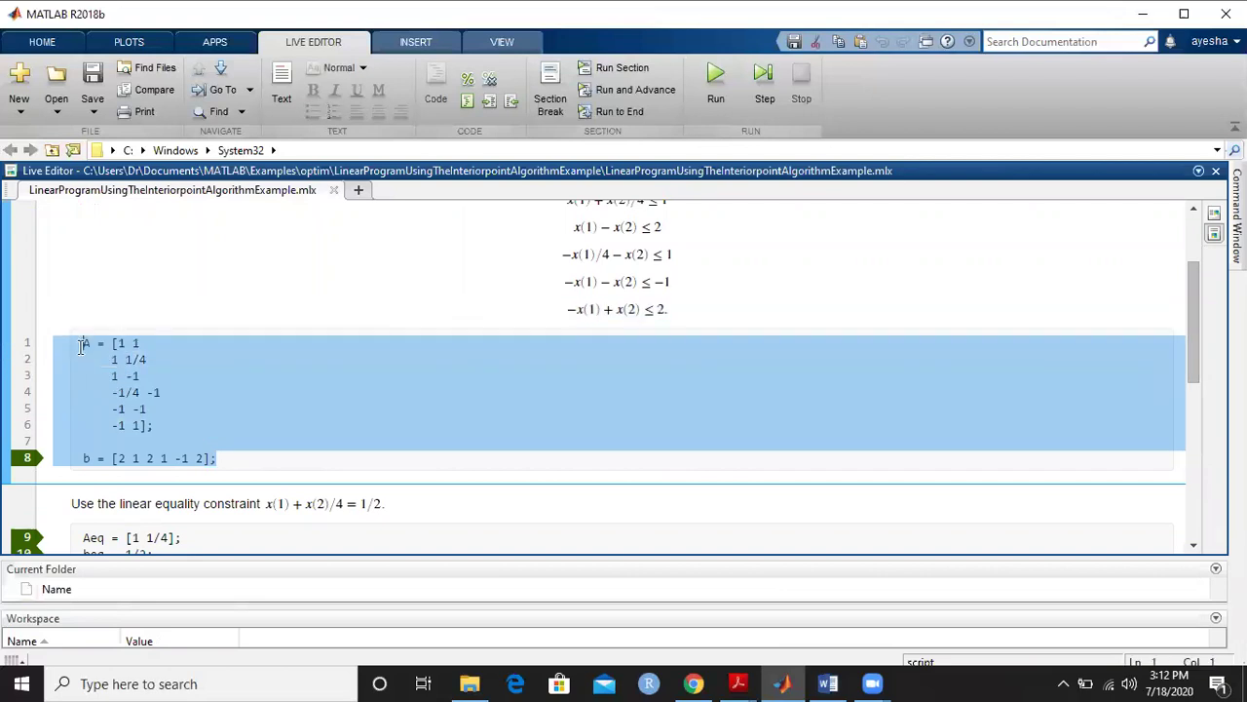
right_click(109, 357)
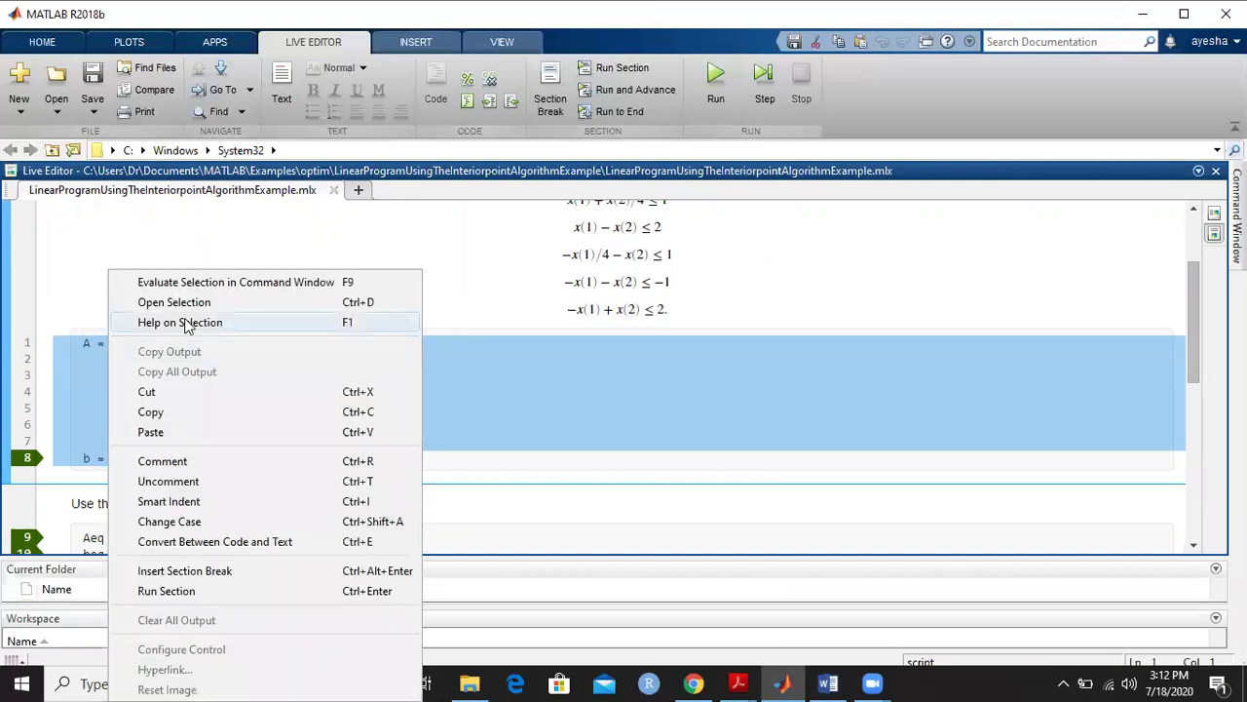
click(151, 412)
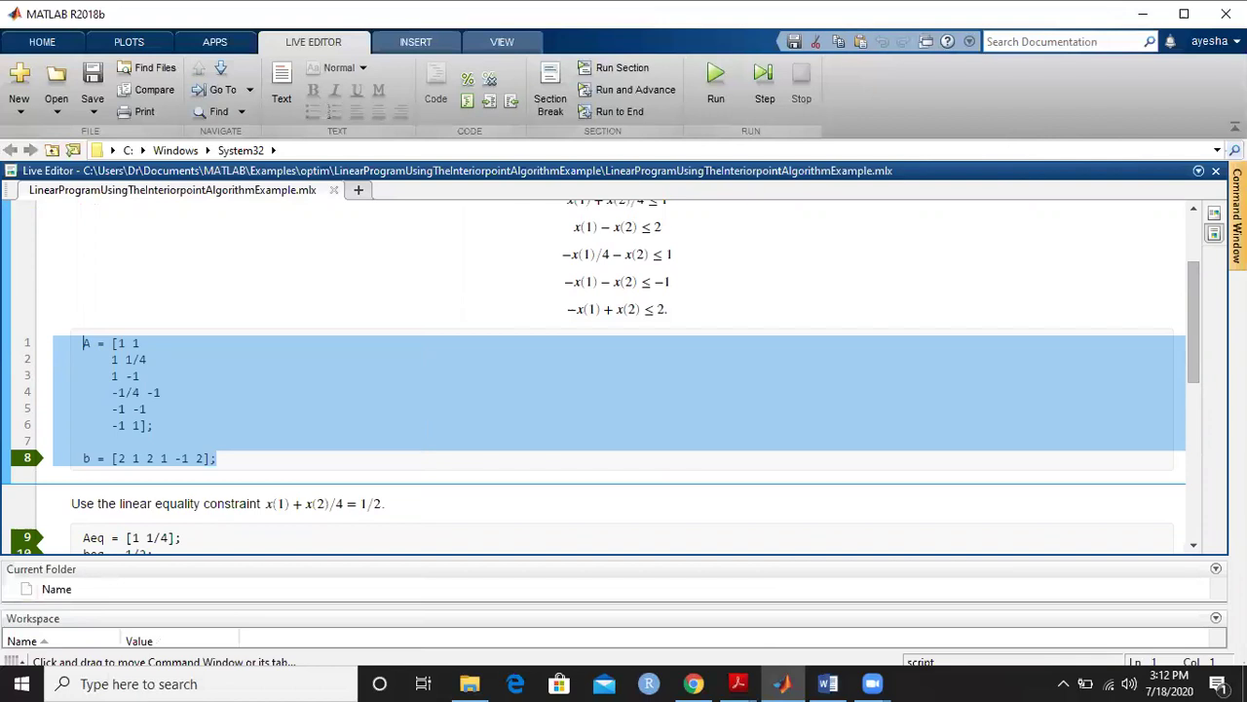
click(1236, 215)
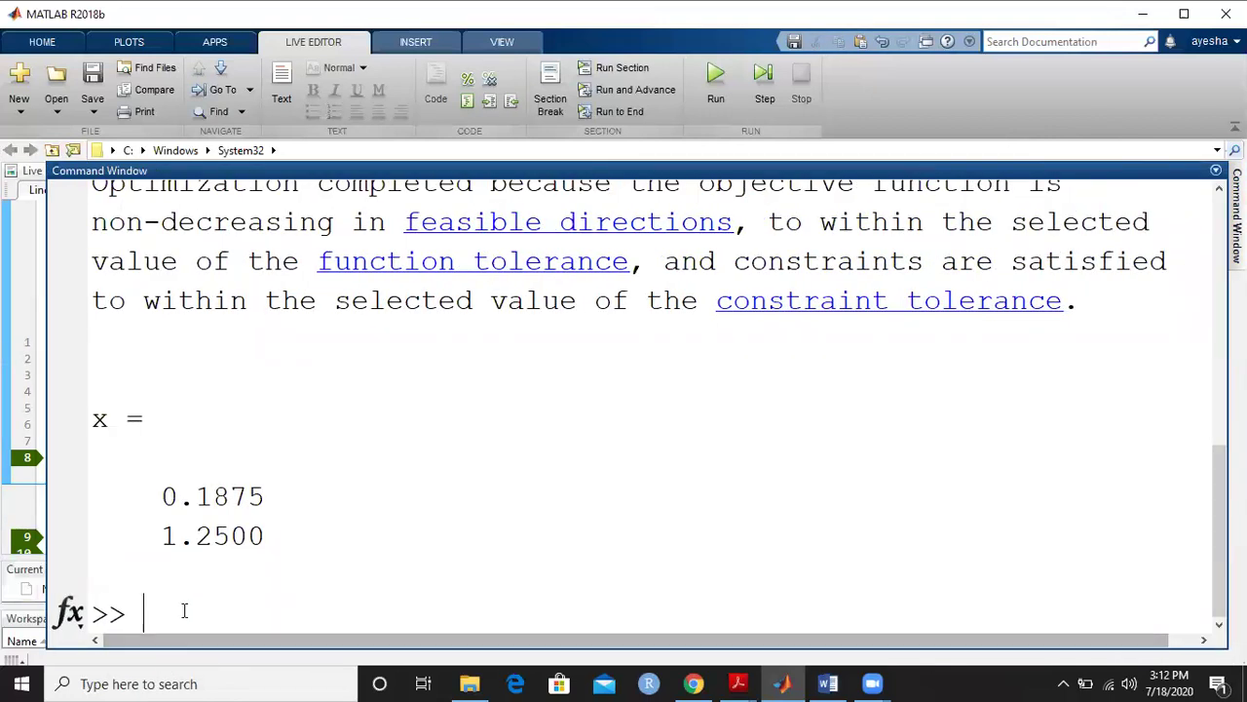
right_click(186, 619)
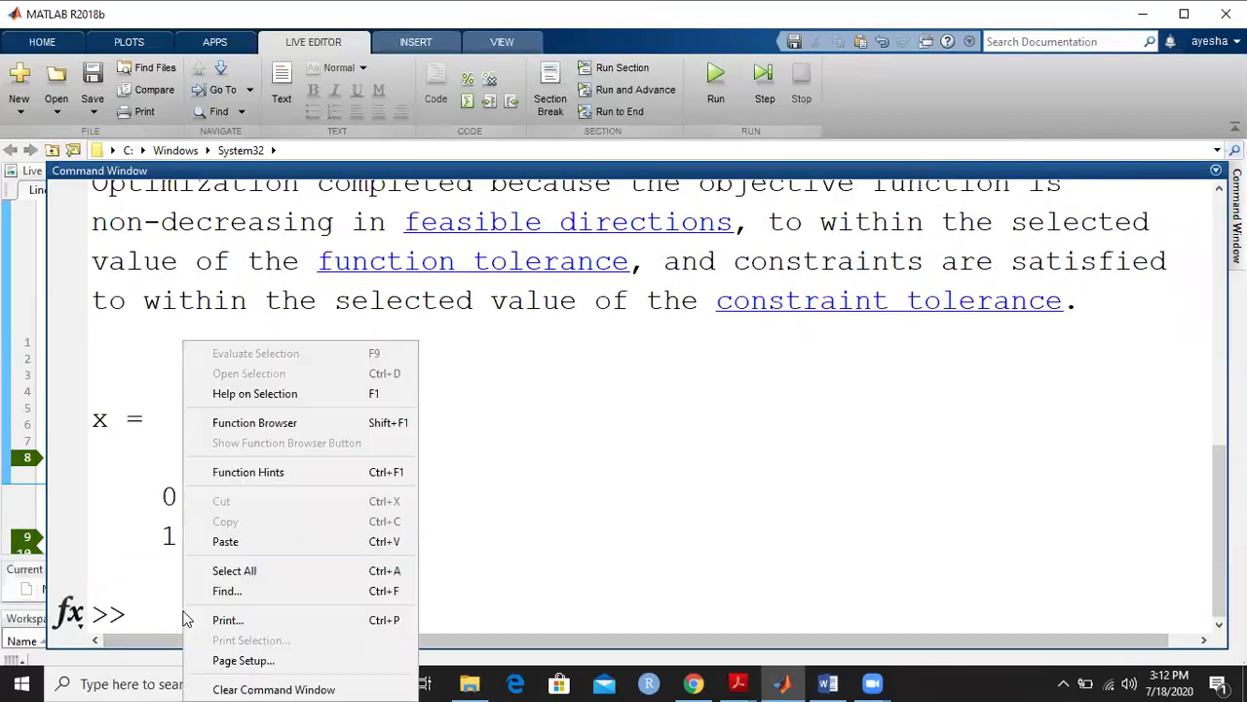
click(226, 541)
key(Return)
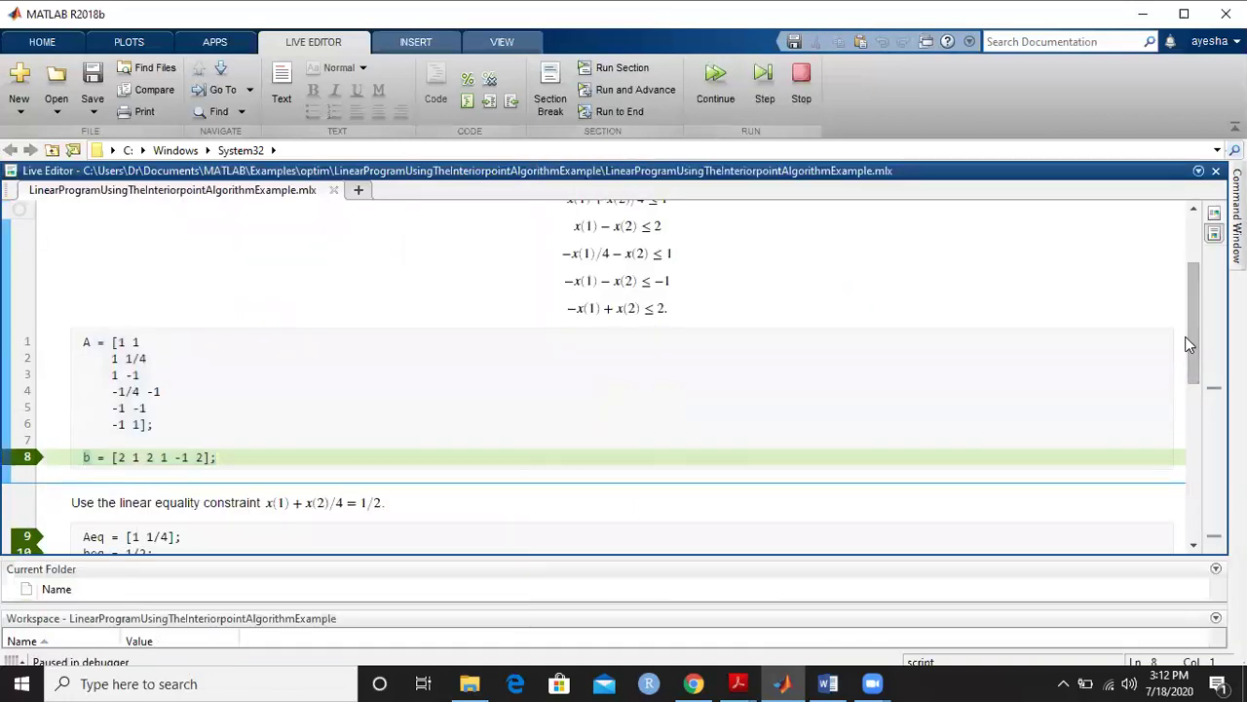
Copy the Aeq and beq lines from the script into the Command Window and run them
drag(1193, 339, 1197, 393)
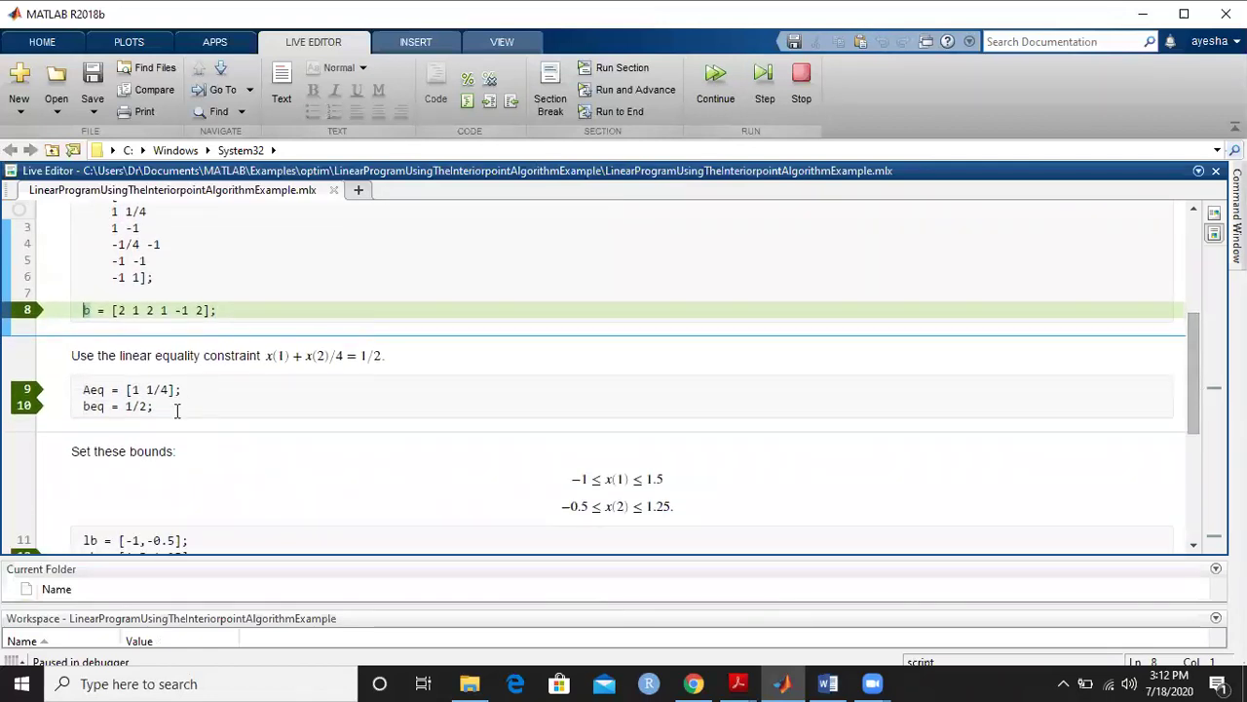
drag(176, 408, 111, 406)
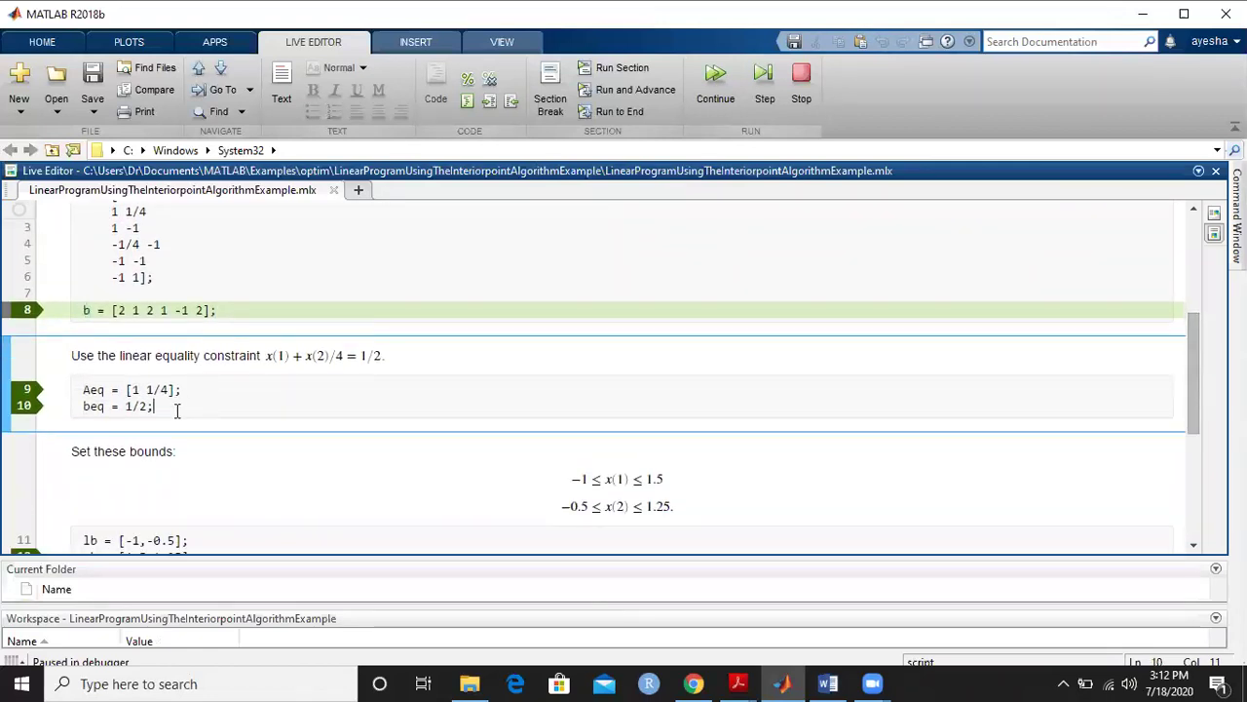
right_click(94, 394)
click(148, 414)
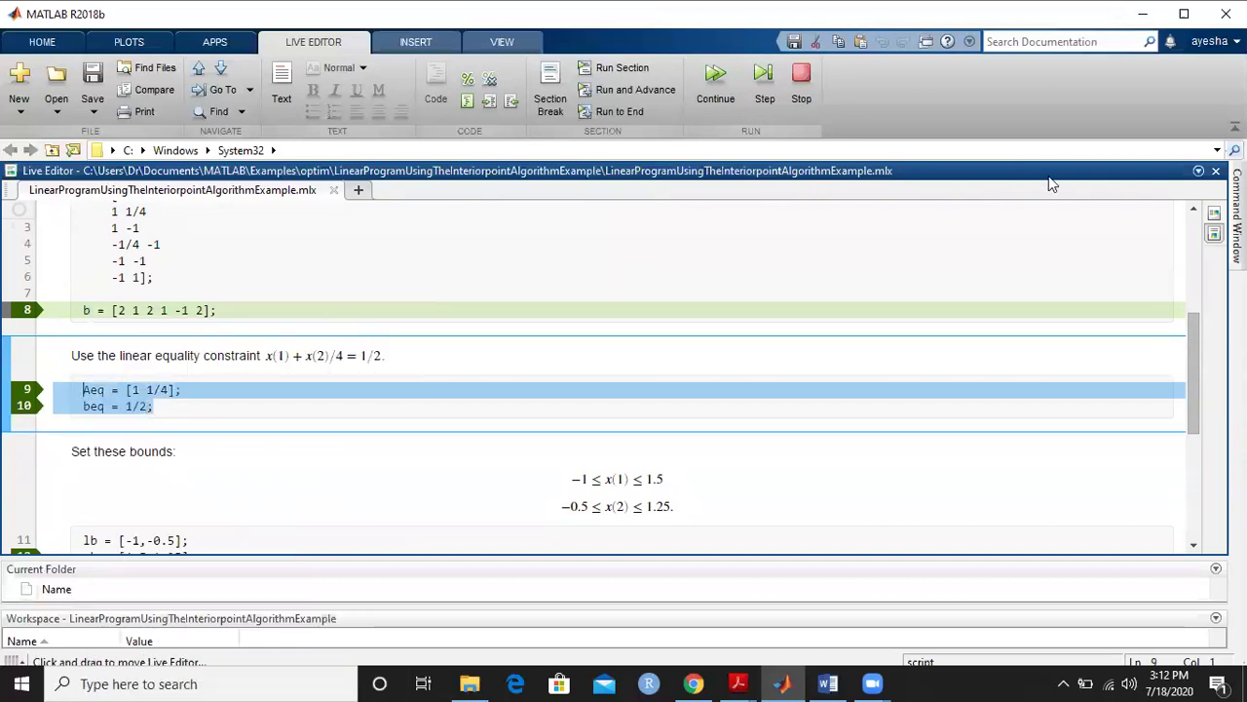
click(1236, 215)
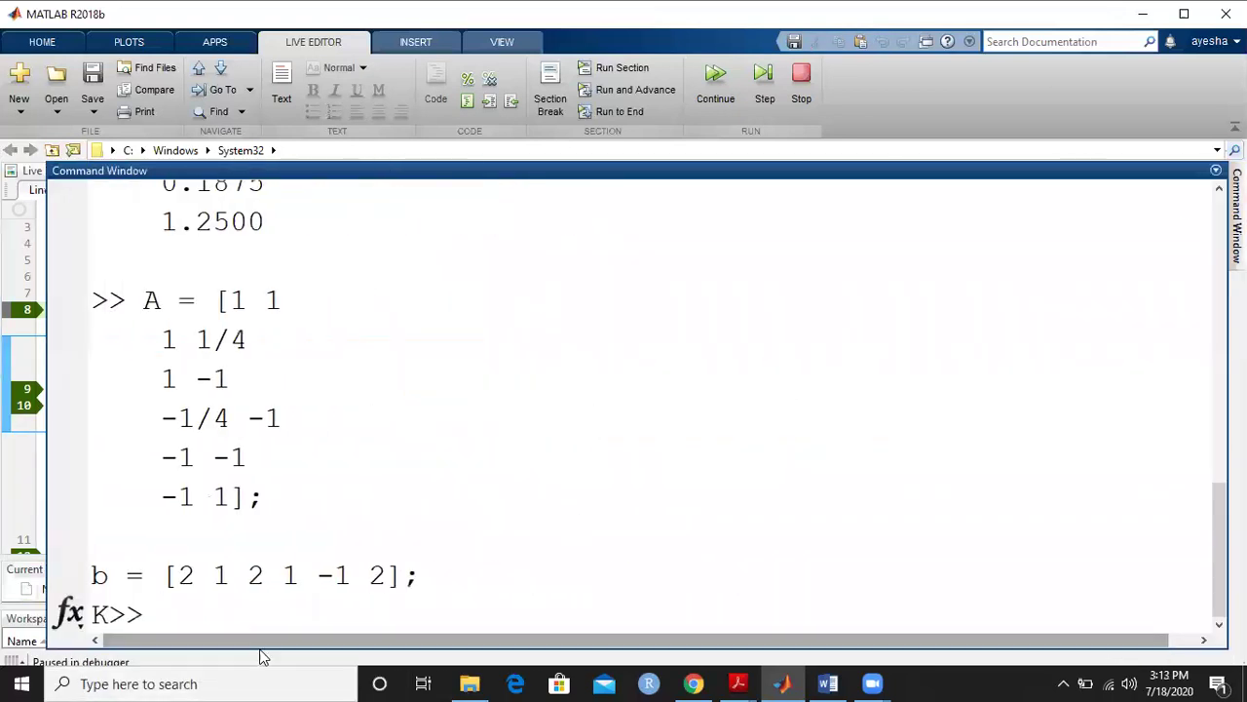
right_click(279, 607)
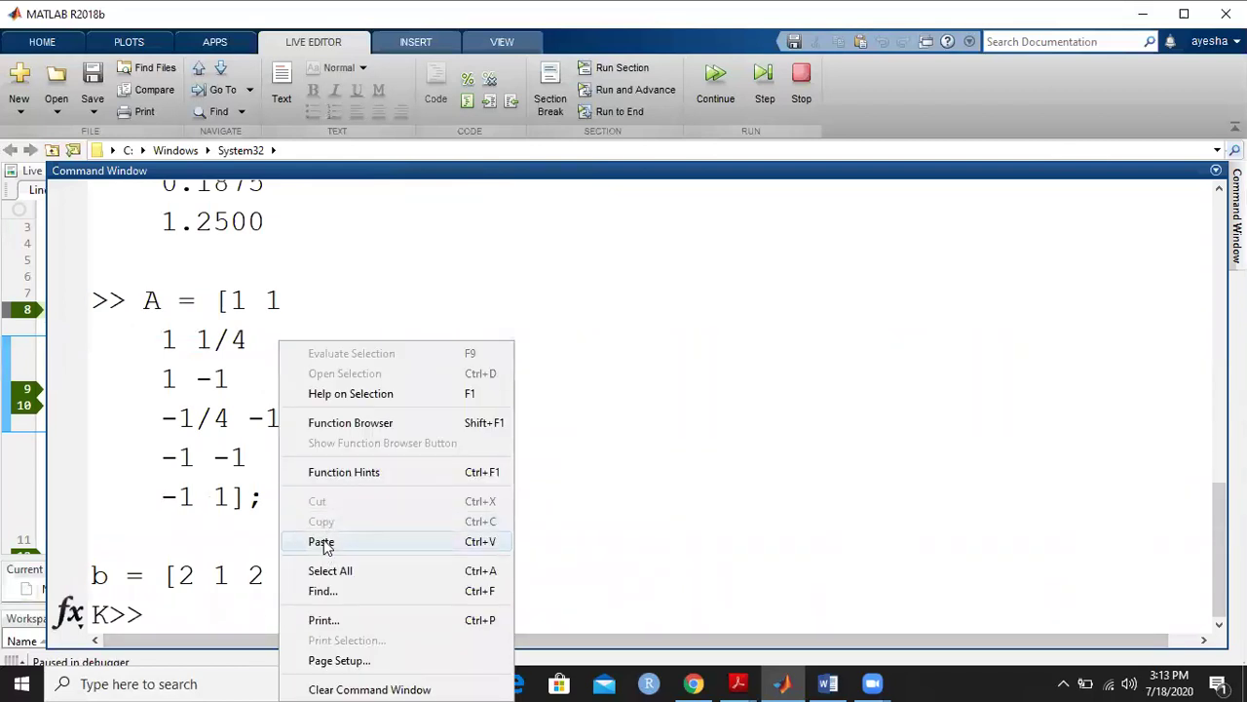
click(324, 539)
key(Return)
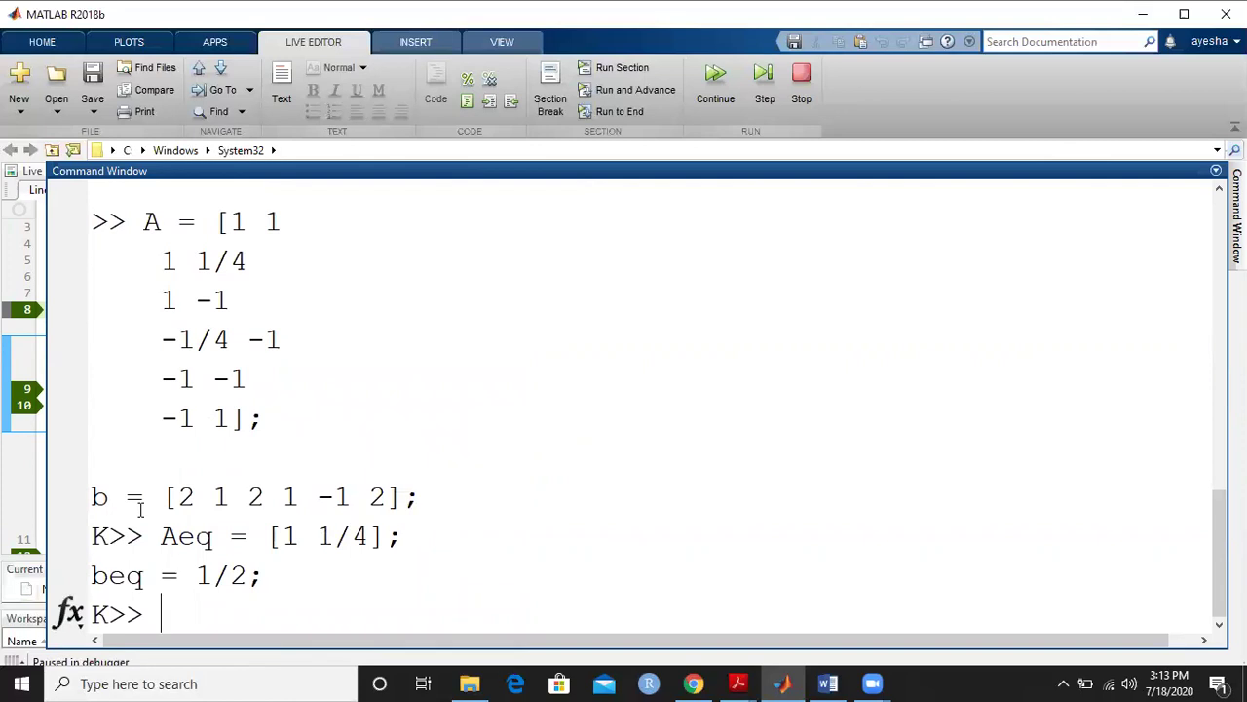
Enter the bounds 'lb =(-1, -0.5);' and 'ub =(1.5, 1.25);' at the prompt
text(l)
text(b =(-1, -0.5);)
key(Return)
text(u)
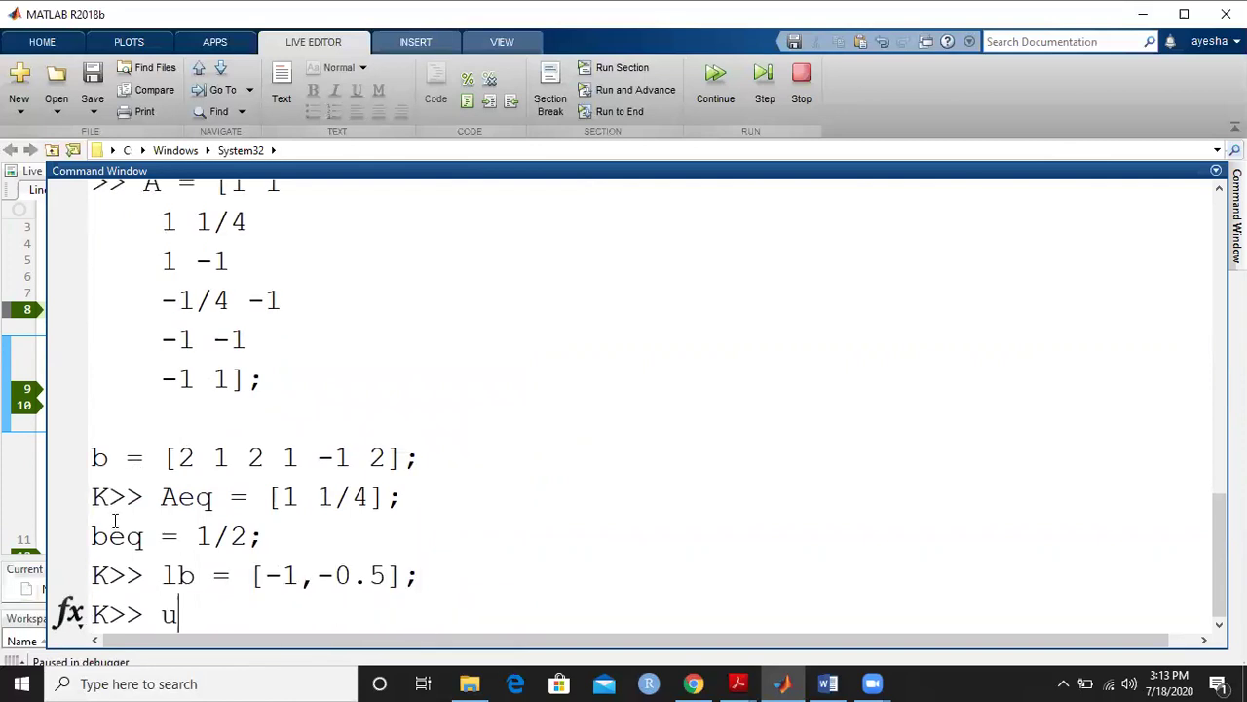
text(b =(1.5, 1.25);)
key(Return)
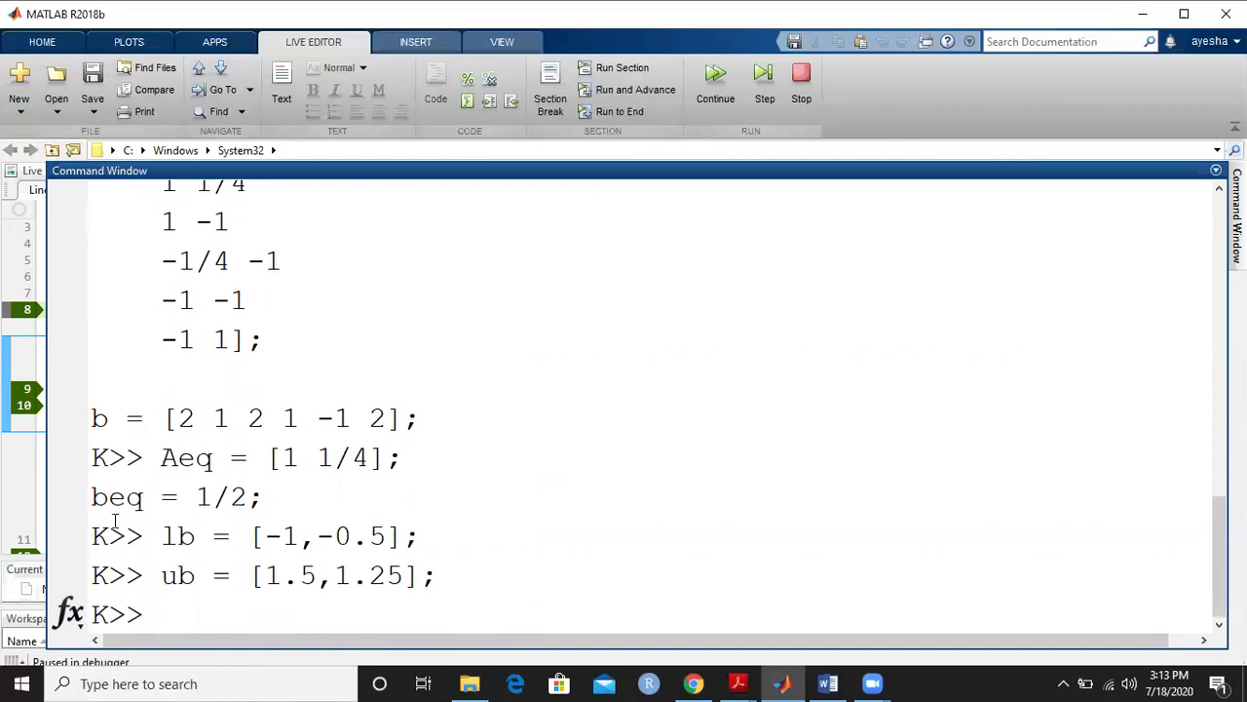
click(21, 463)
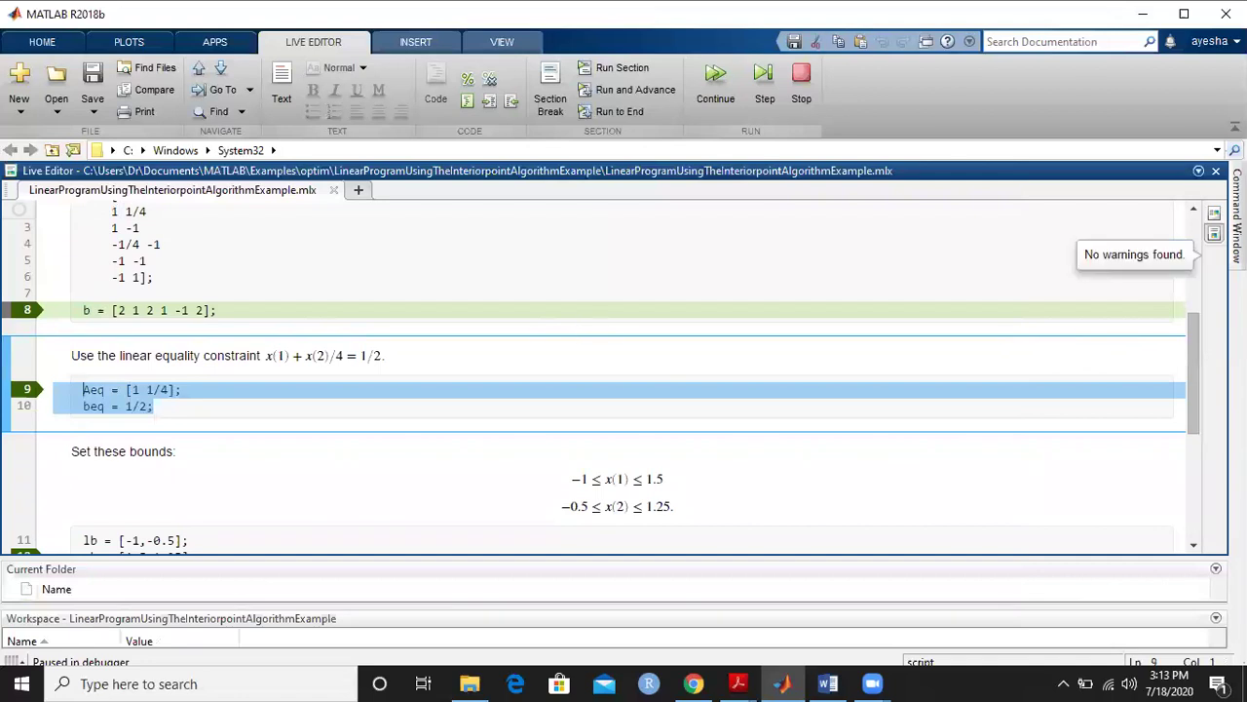
Define the objective f = [-1 -1/3]; at the prompt after clearing a recalled command
drag(1198, 344, 1189, 427)
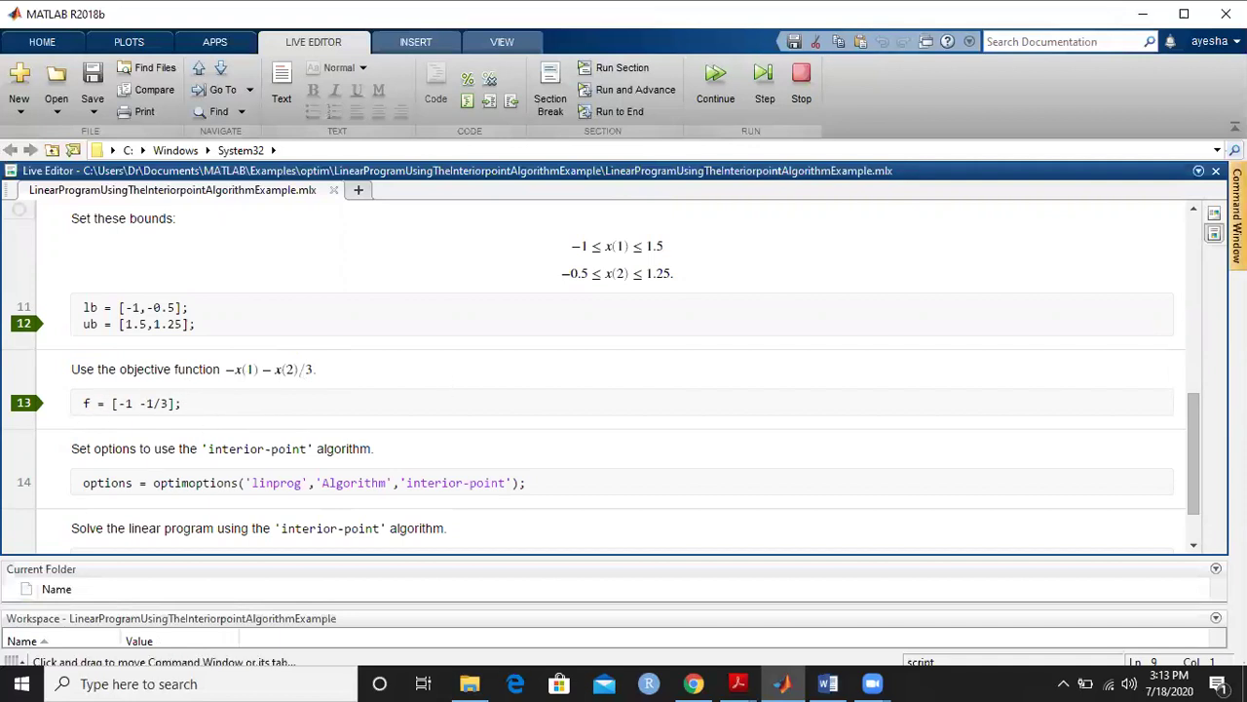
click(1237, 214)
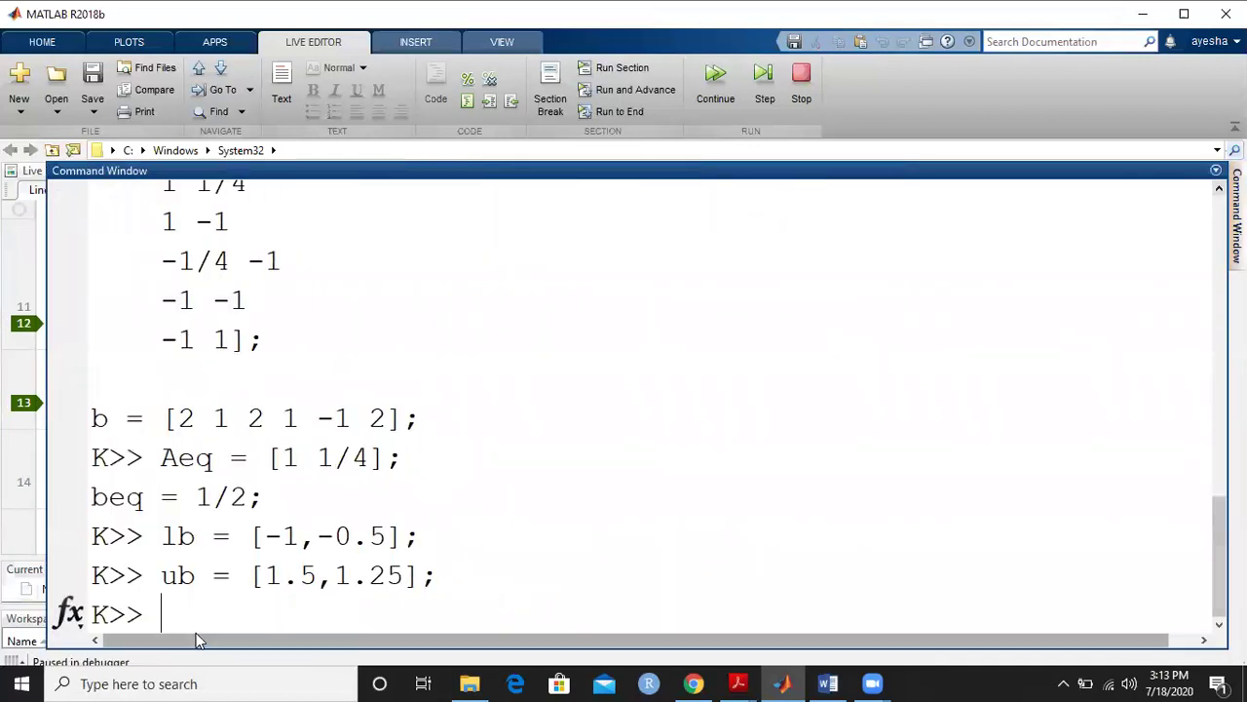
key(Up)
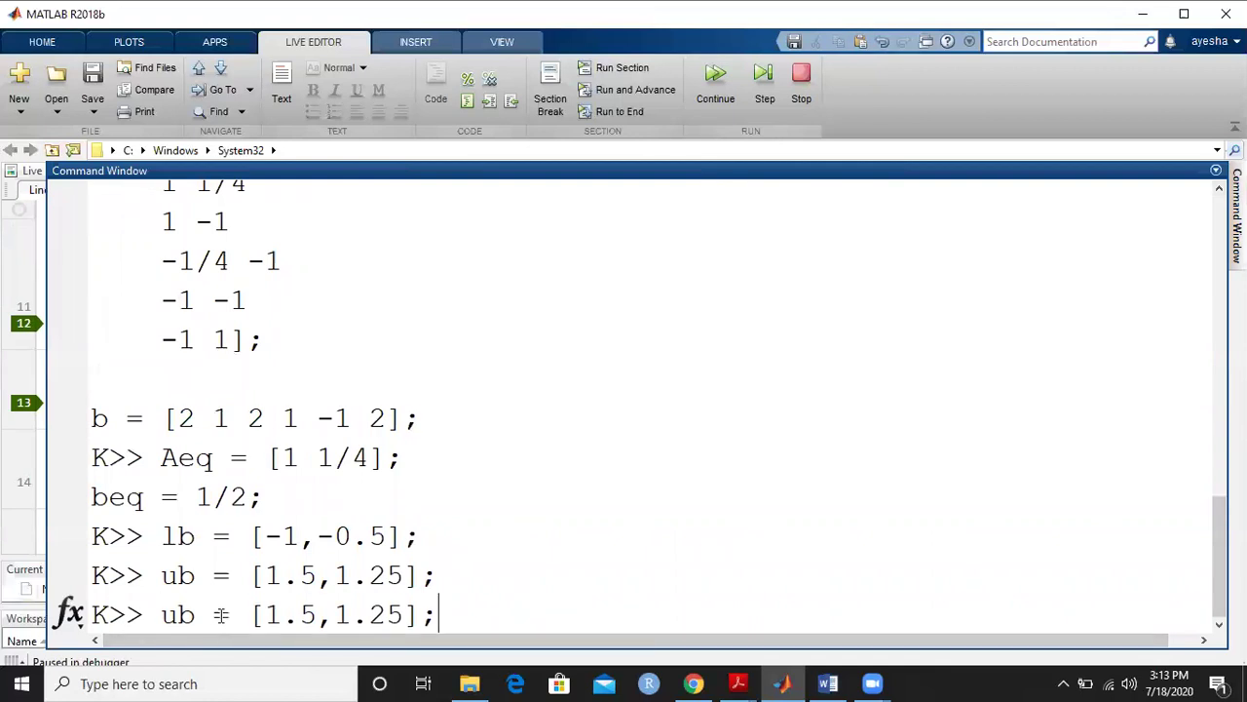
key(Up)
key(Up)
key(Up)
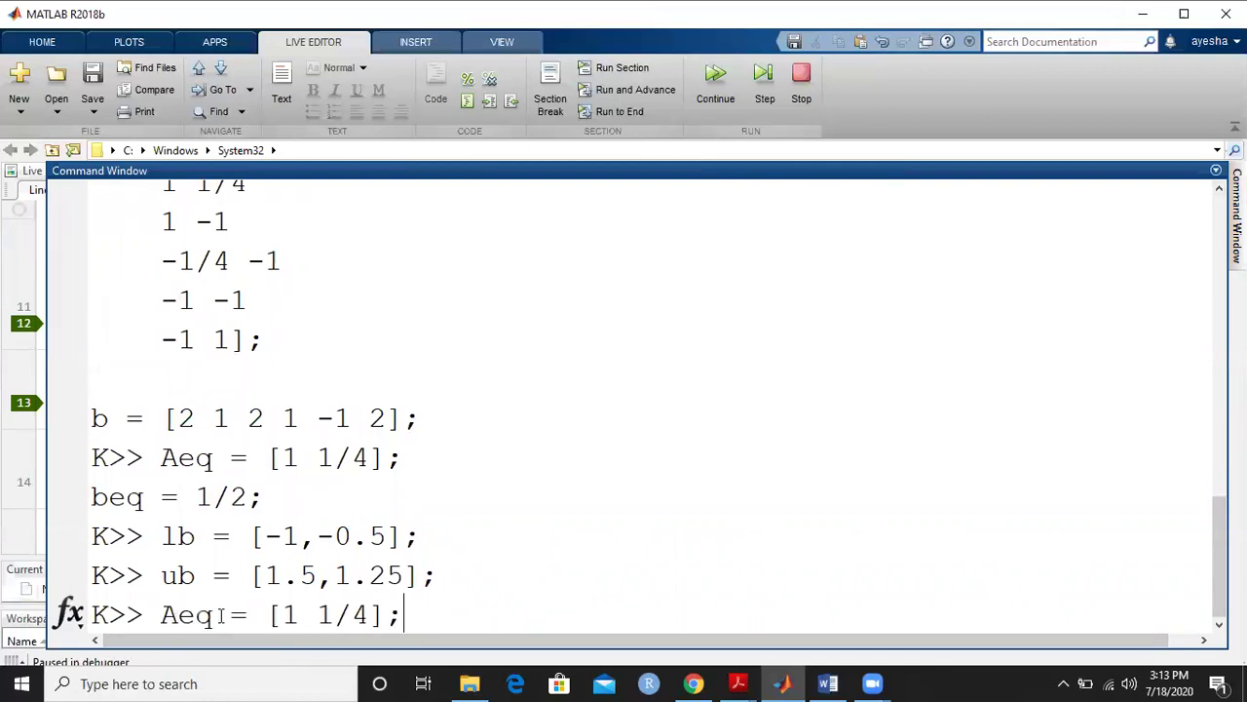
key(BackSpace)
key(BackSpace)
key(BackSpace)
key(BackSpace)
key(BackSpace)
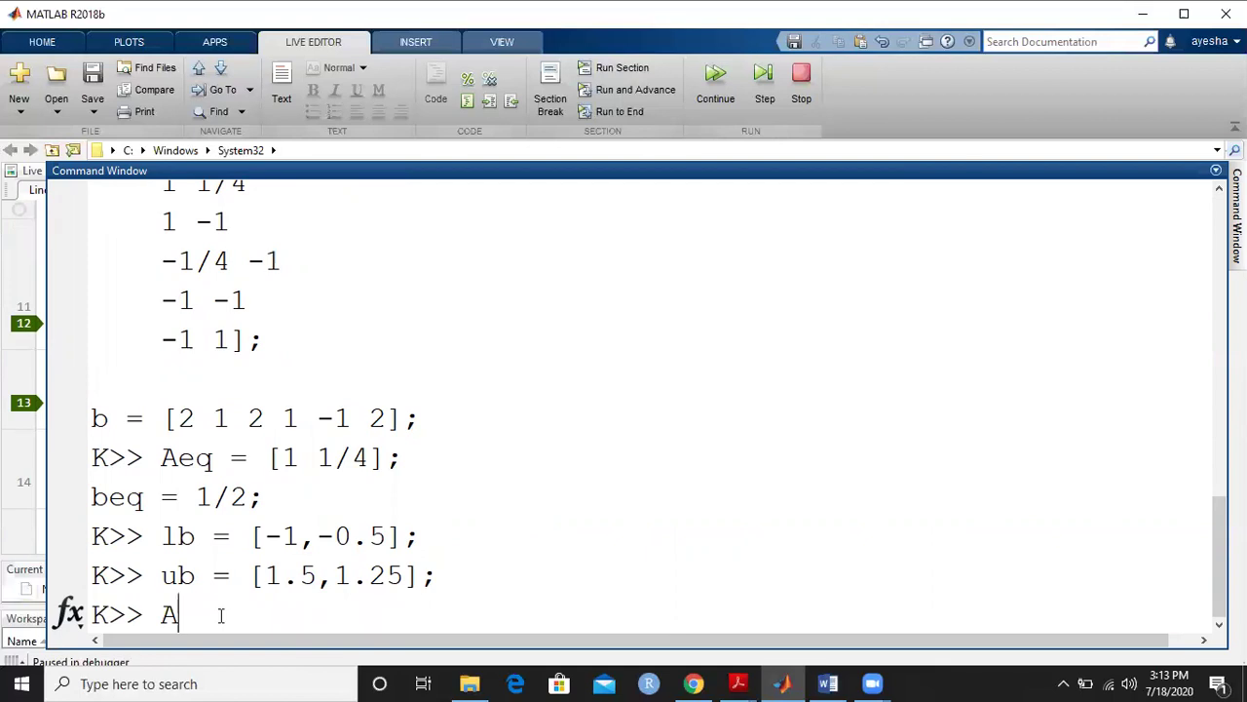
key(BackSpace)
text(f)
text( = [-1 -1/3];)
key(Return)
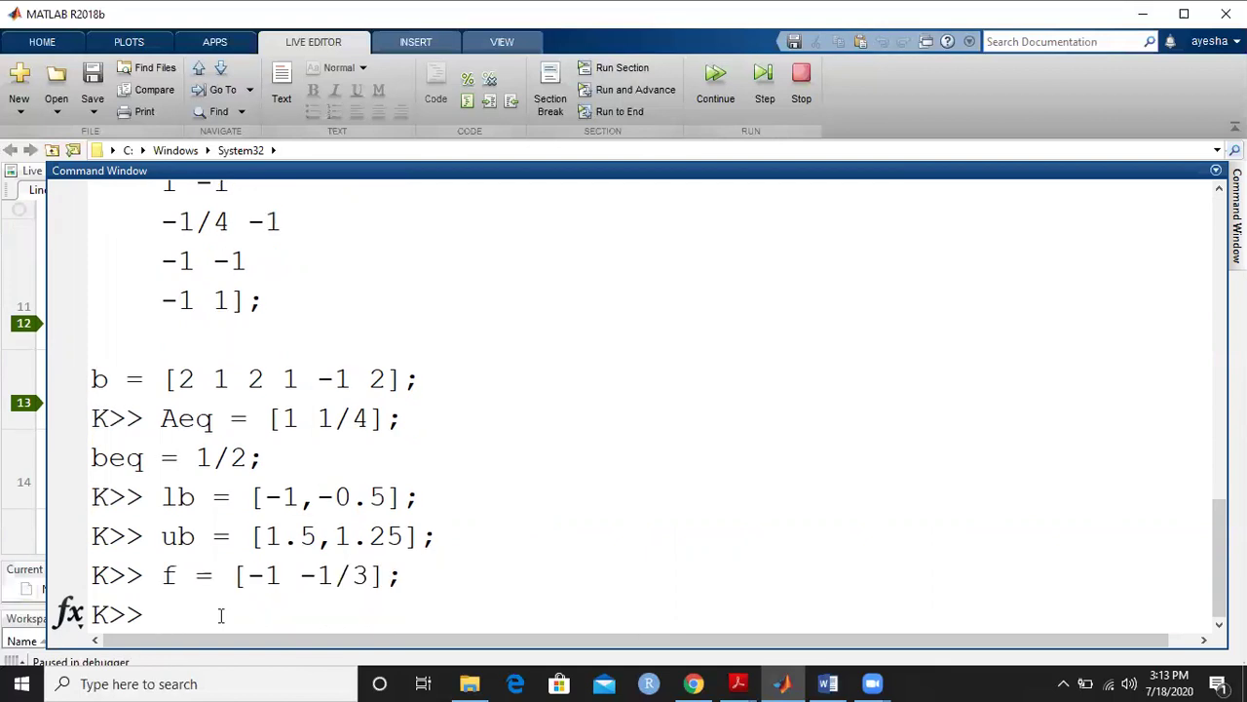
Define options = optimoptions('linprog','Algorithm','interior-point'); at the prompt
text(options = optimoptions('linprog','Algorithm','interior-point');)
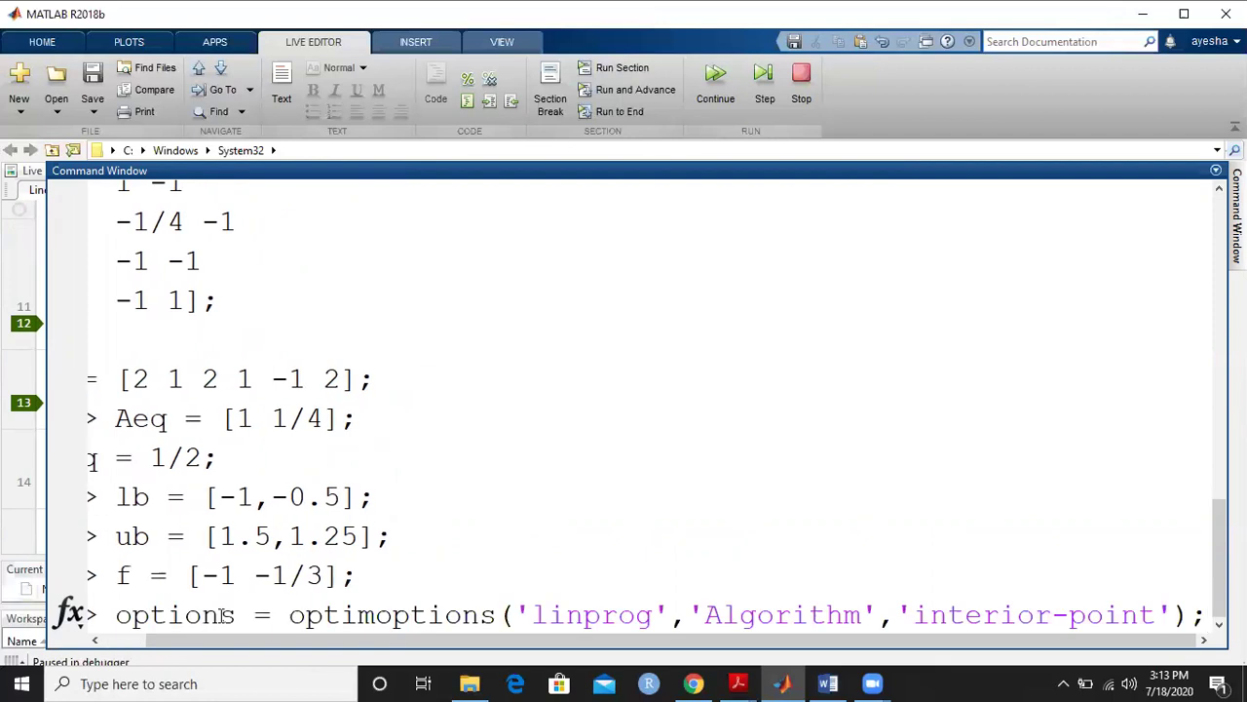
key(Return)
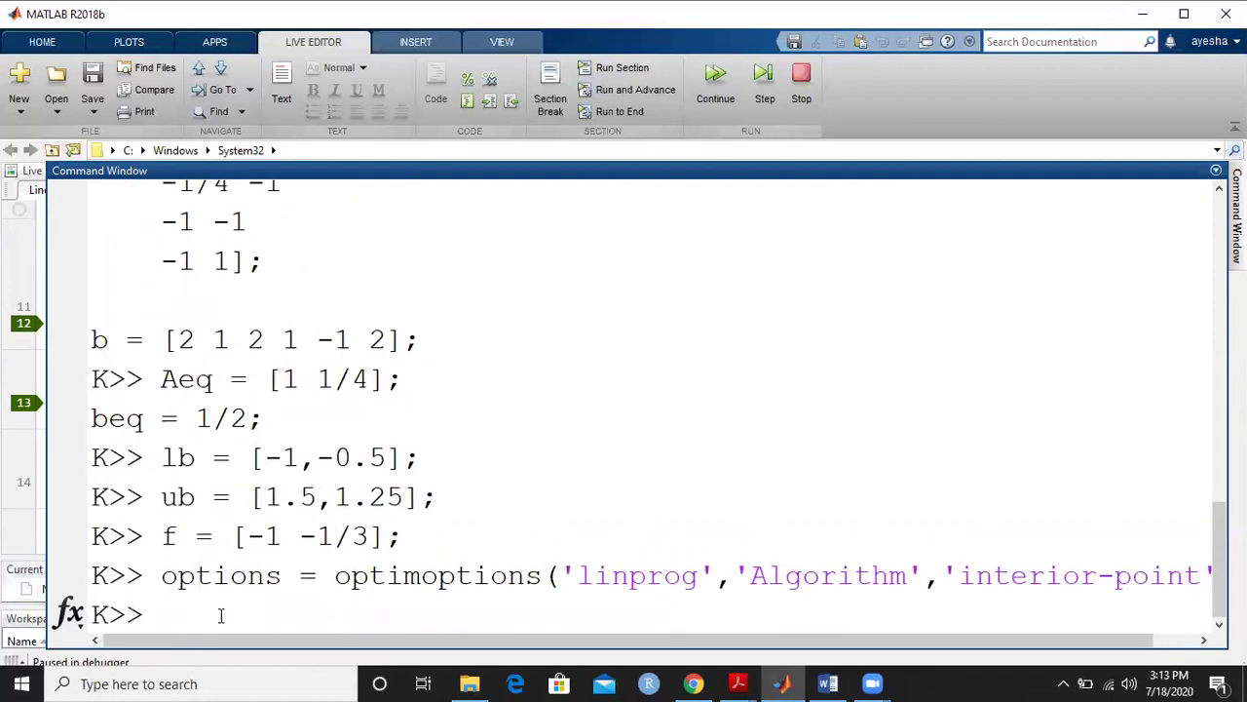
text(l)
key(Up)
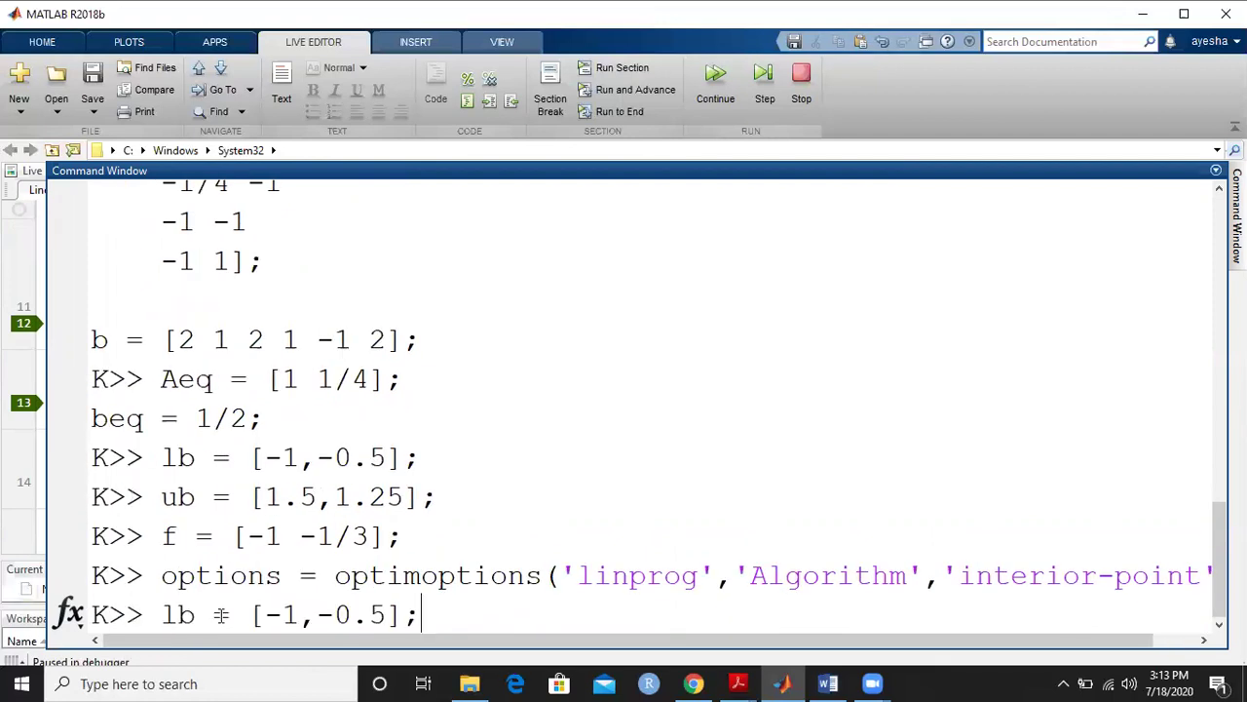
key(Up)
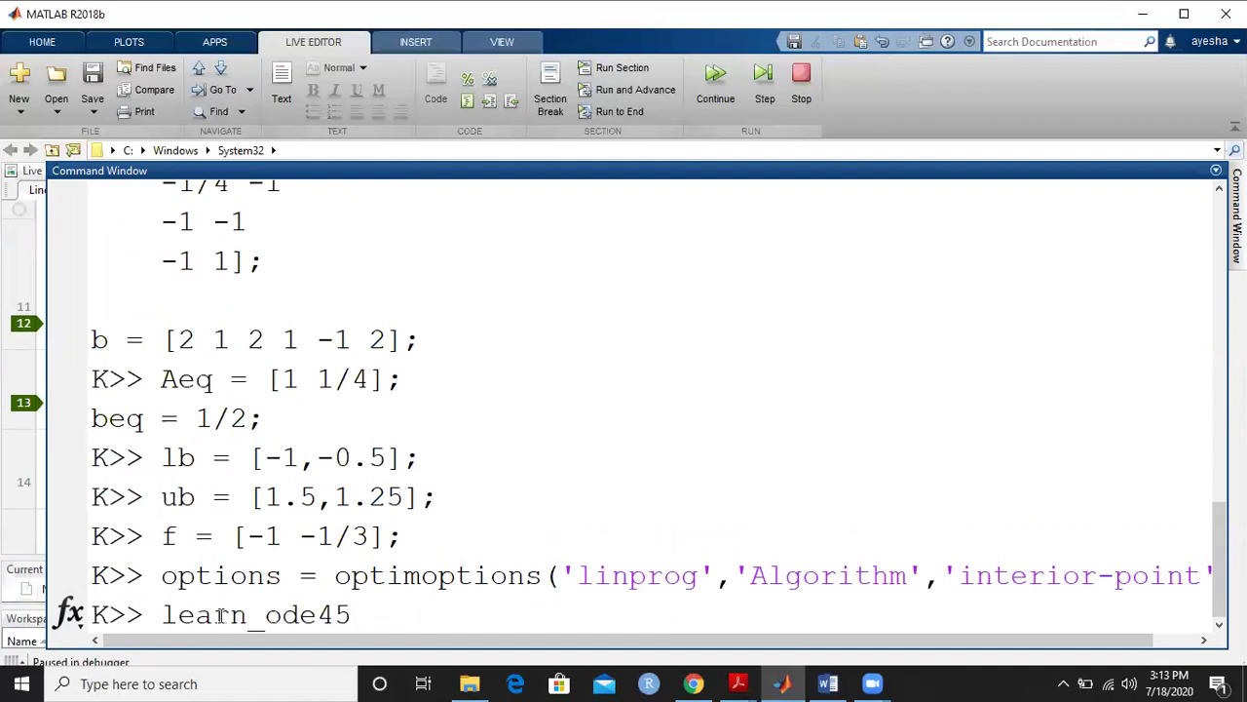
key(BackSpace)
key(BackSpace)
key(BackSpace)
key(BackSpace)
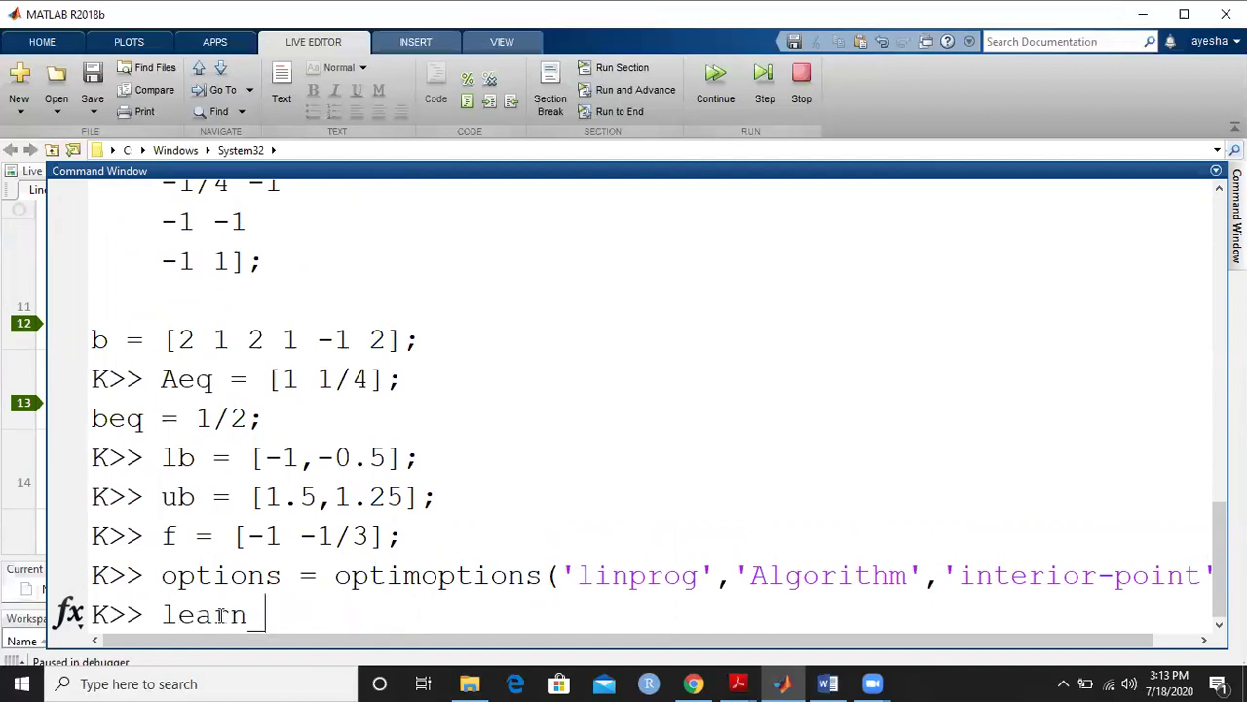
key(BackSpace)
key(BackSpace)
key(BackSpace)
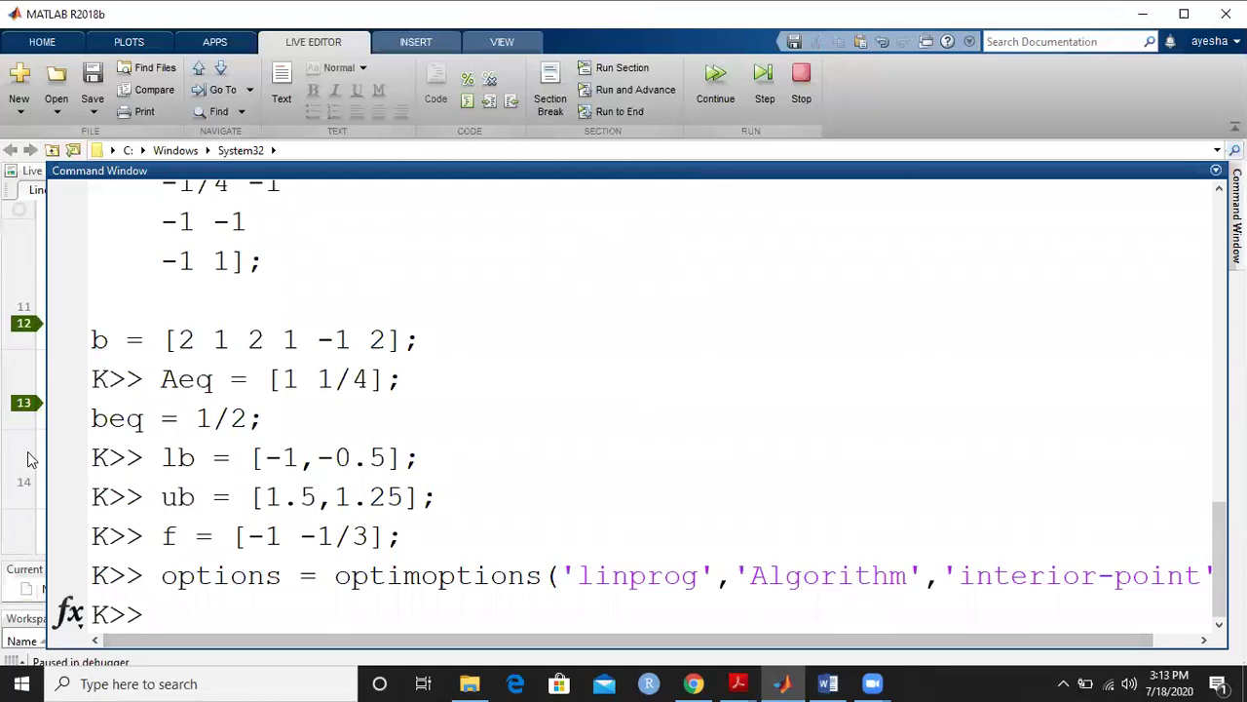
click(34, 460)
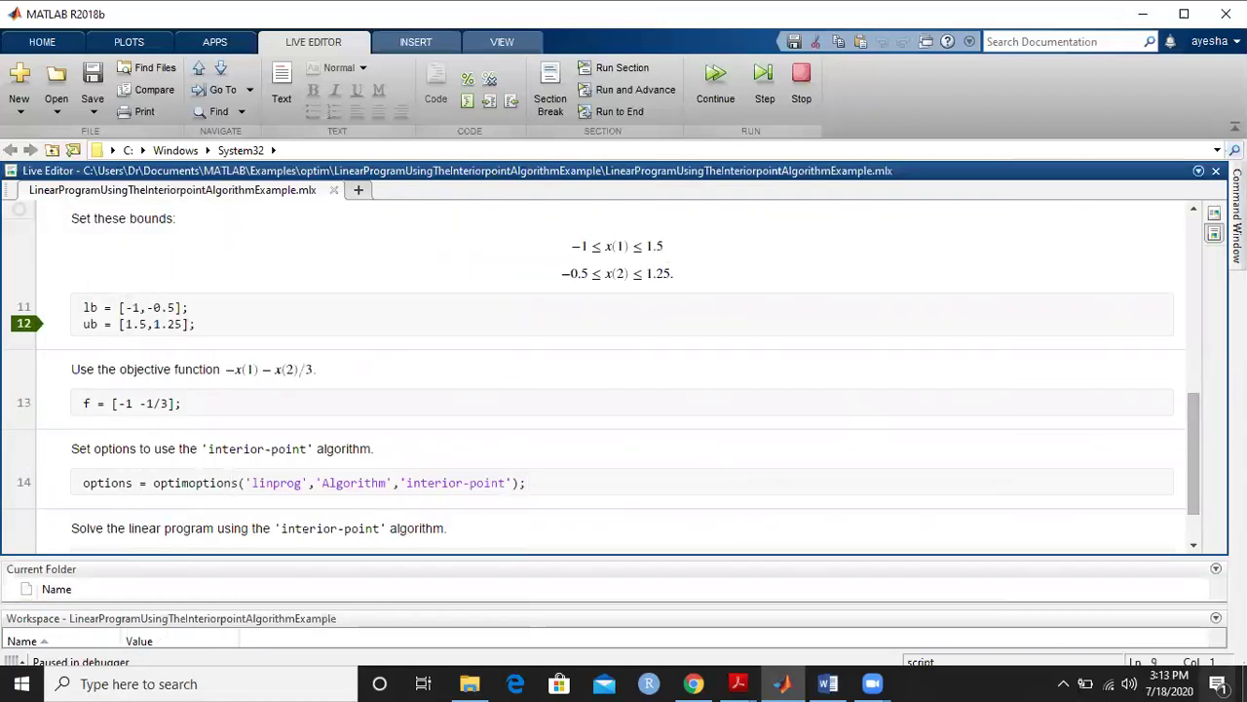
Run x = linprog(f,A,b,Aeq,beq,lb,ub,options) at the prompt, returning x = [0.1875; 1.2500]
click(1198, 548)
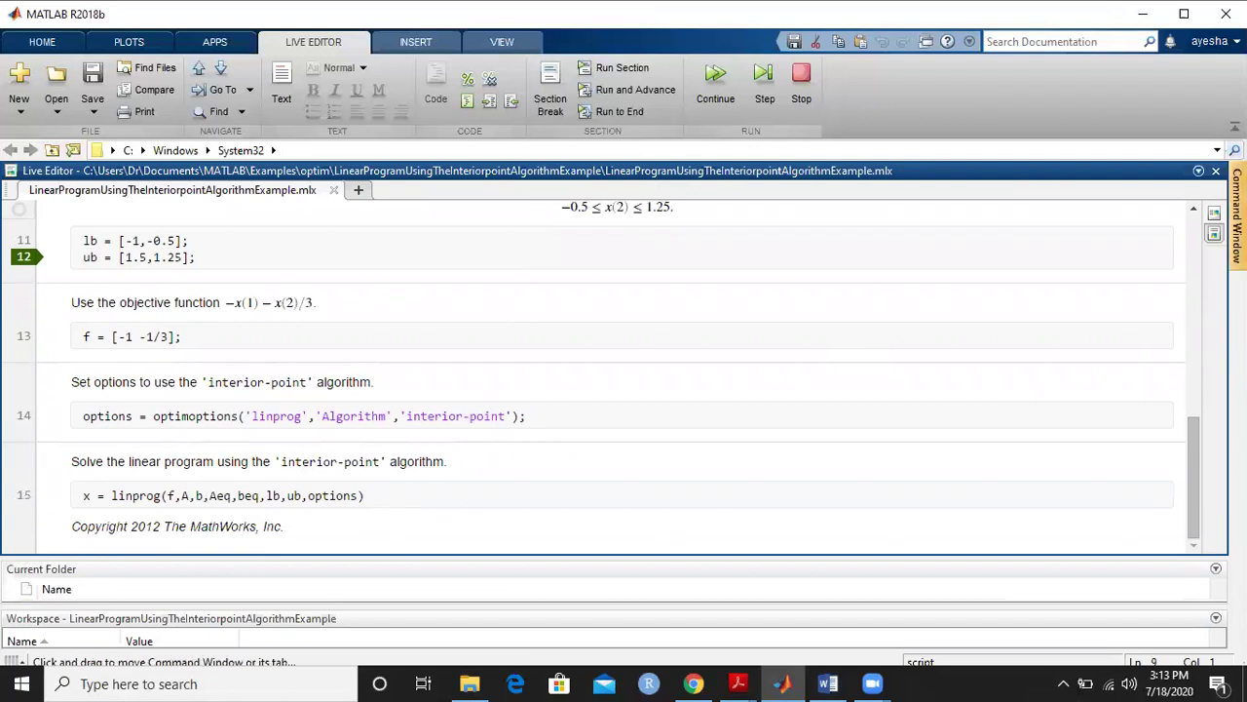
click(1235, 214)
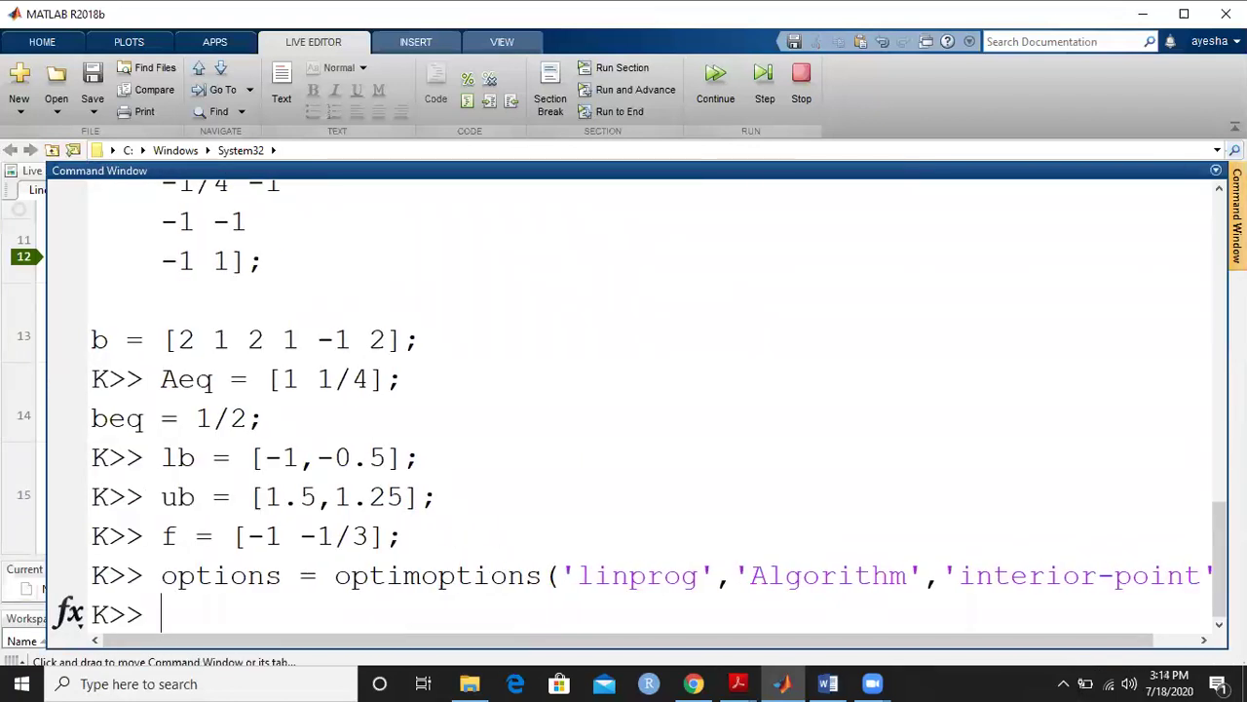
text(x = linprog(f,A,b,Aeq,beq,lb,ub,options))
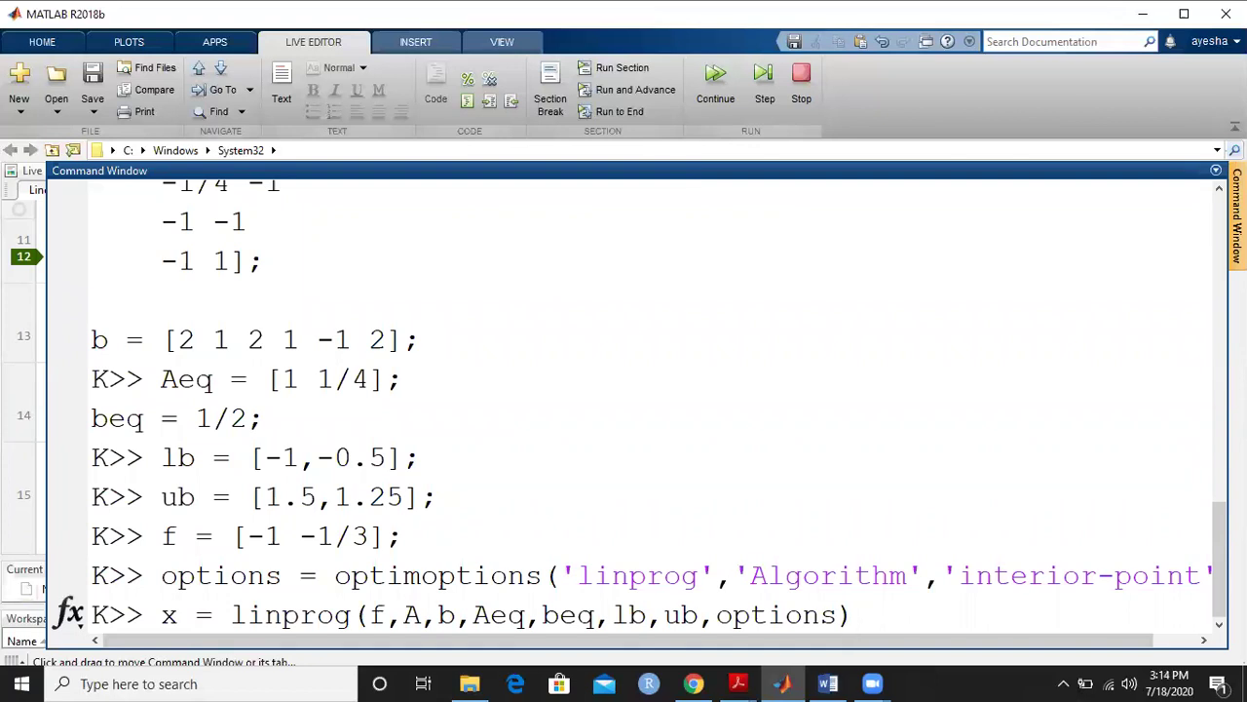
key(Return)
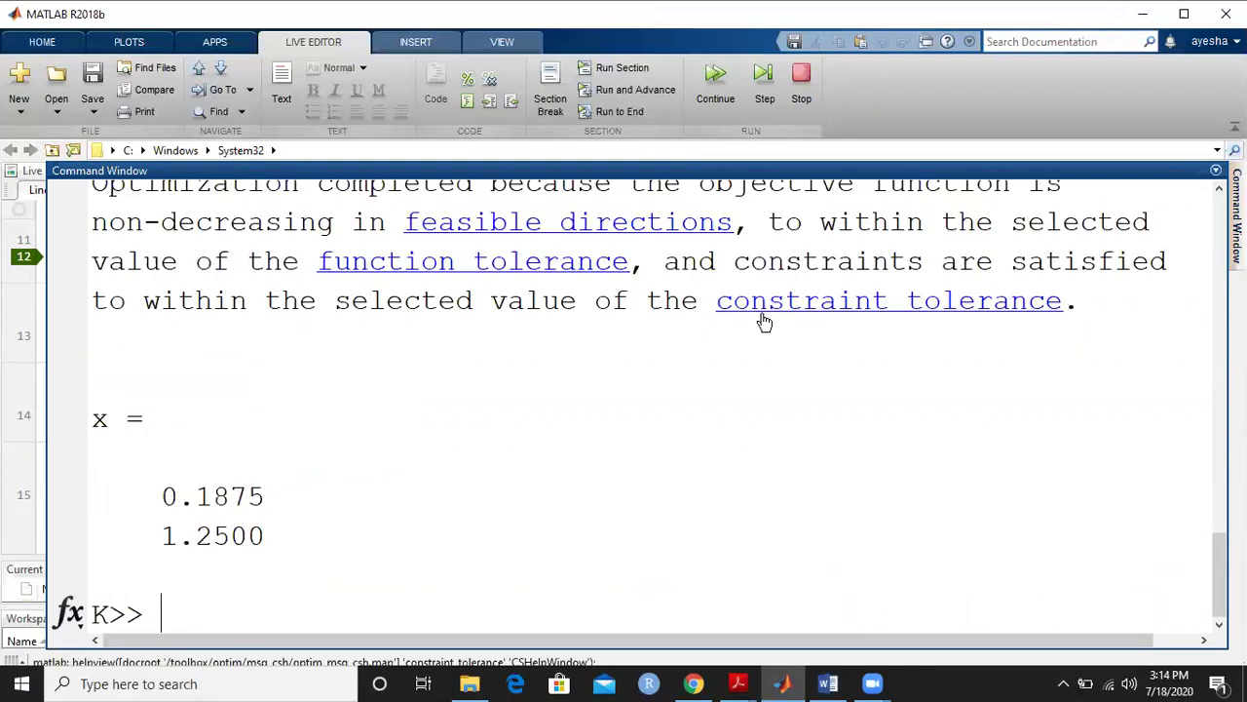